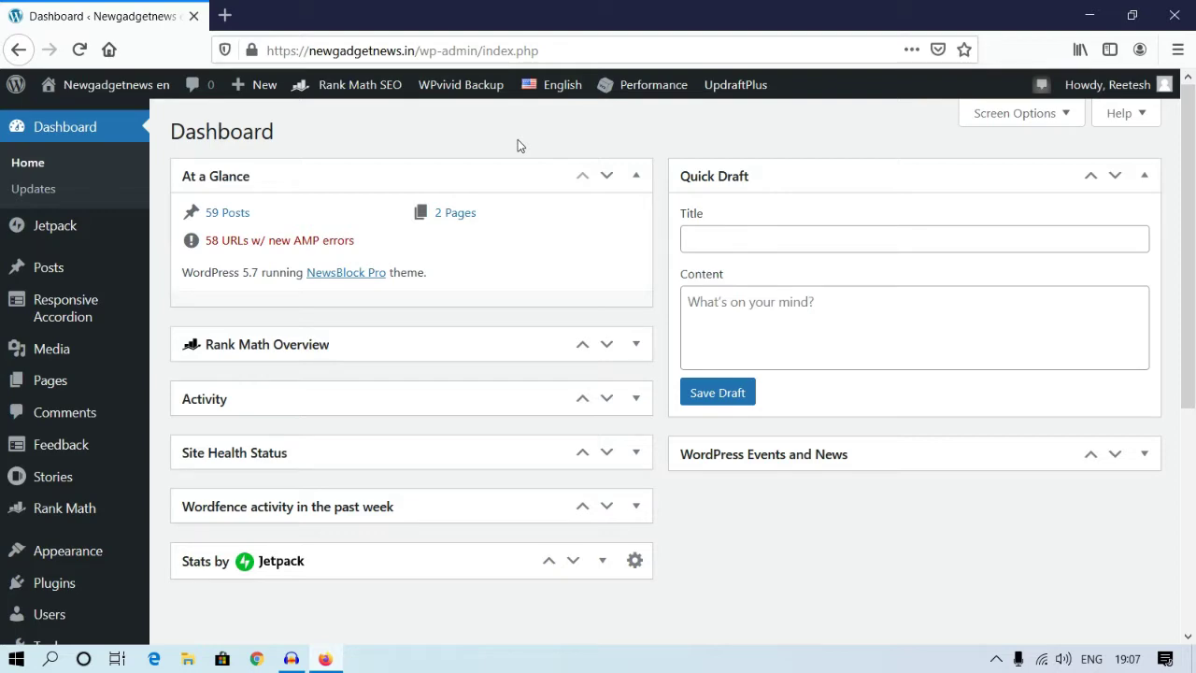
# Step: Open the Jetpack dashboard to see Site Stats: 88 views today, 3,171 all-time
pyautogui.moveTo(47, 240)
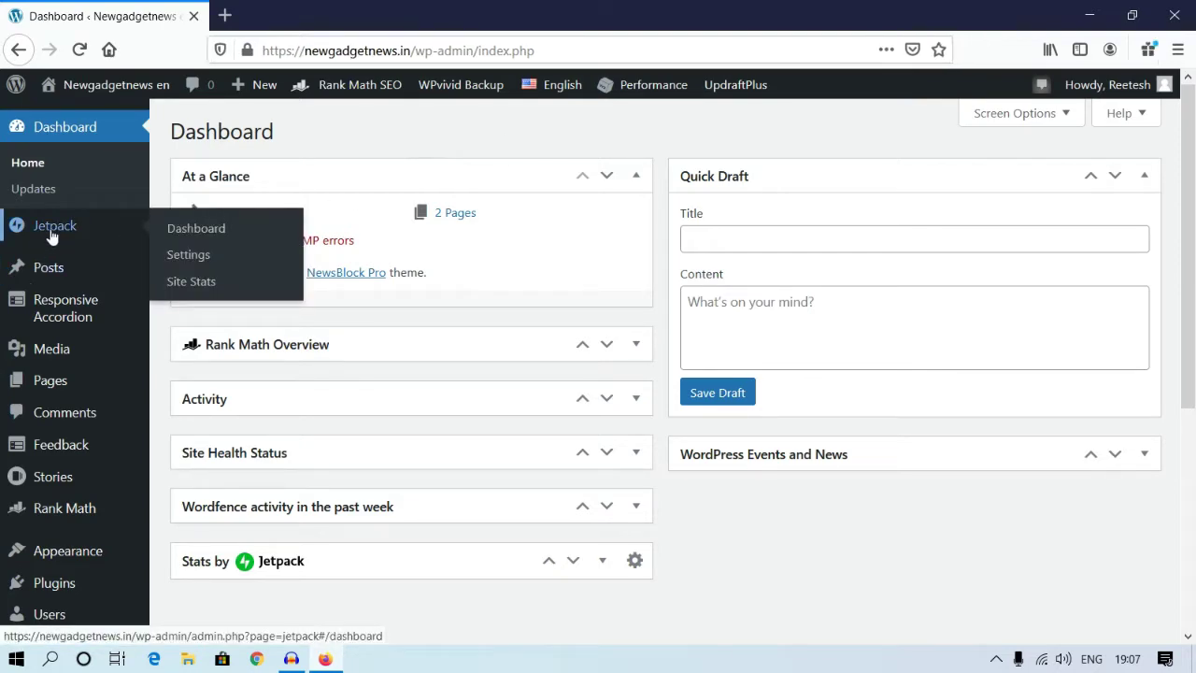
pyautogui.click(52, 236)
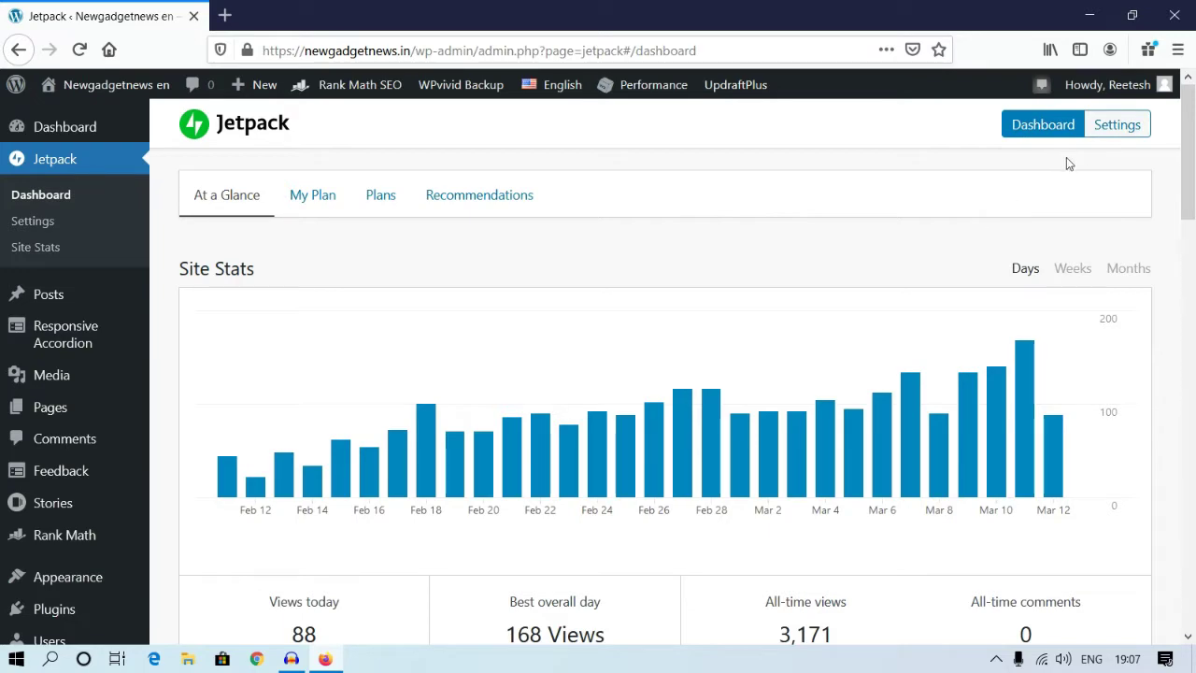
# Step: Go to Jetpack Settings and view the Sharing tab, where auto-sharing is still off
pyautogui.click(1103, 132)
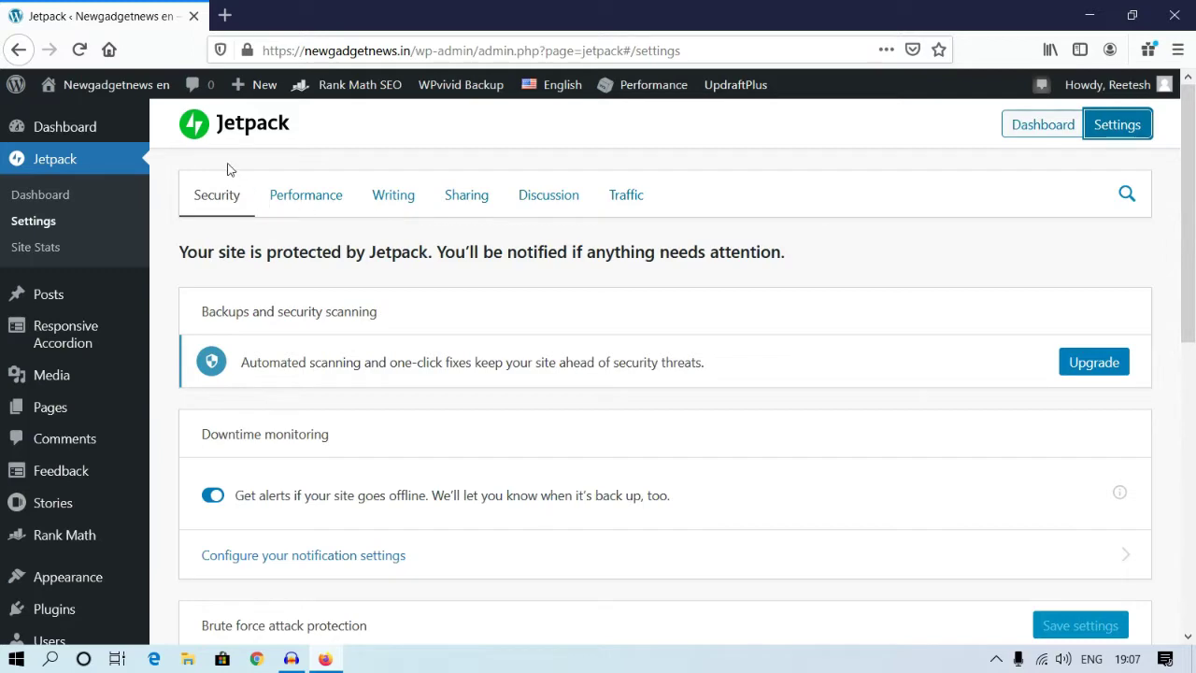
pyautogui.moveTo(184, 153); pyautogui.dragTo(636, 193)
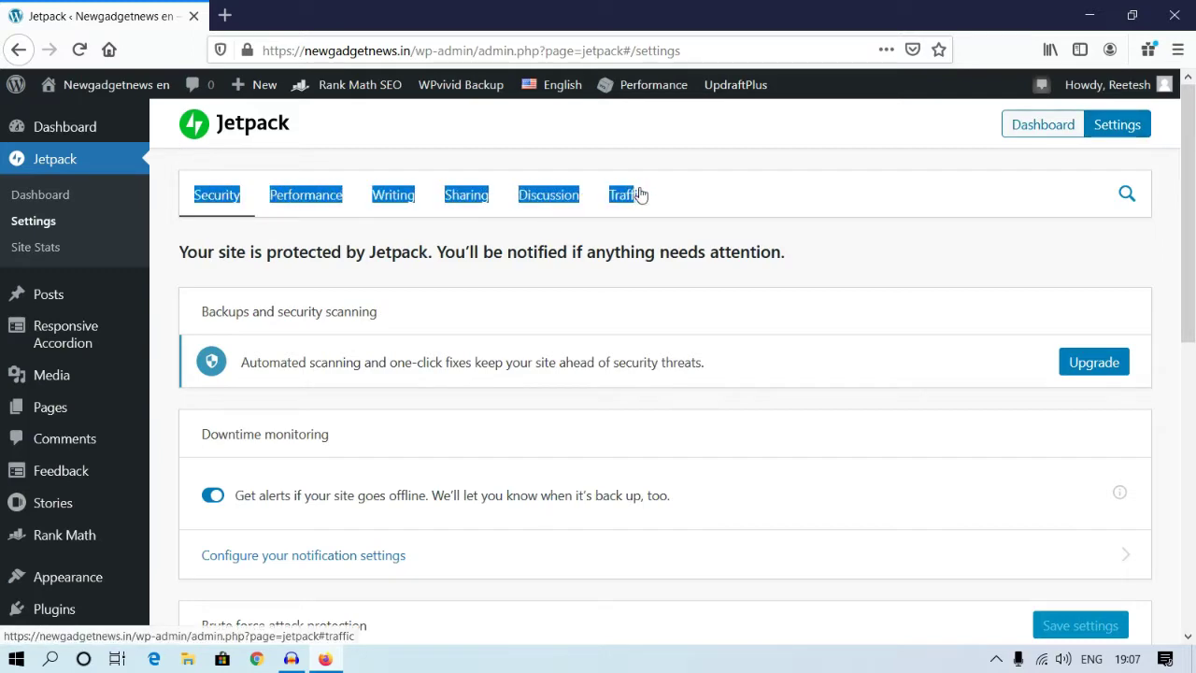
pyautogui.click(571, 240)
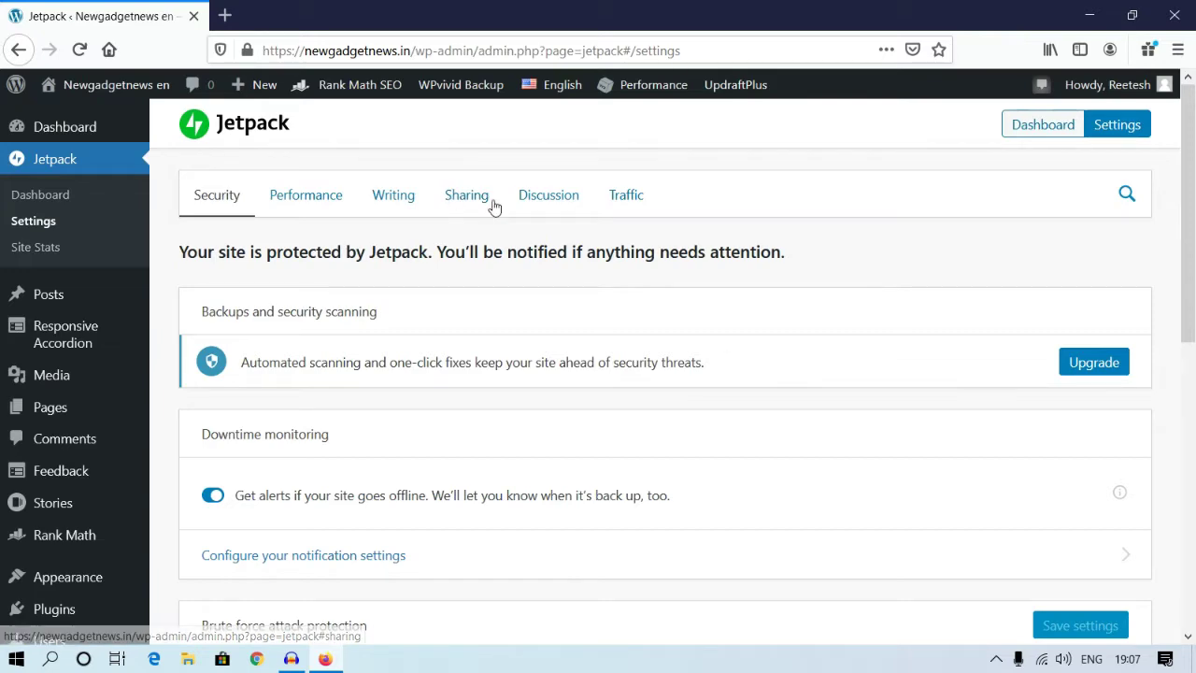
pyautogui.click(473, 198)
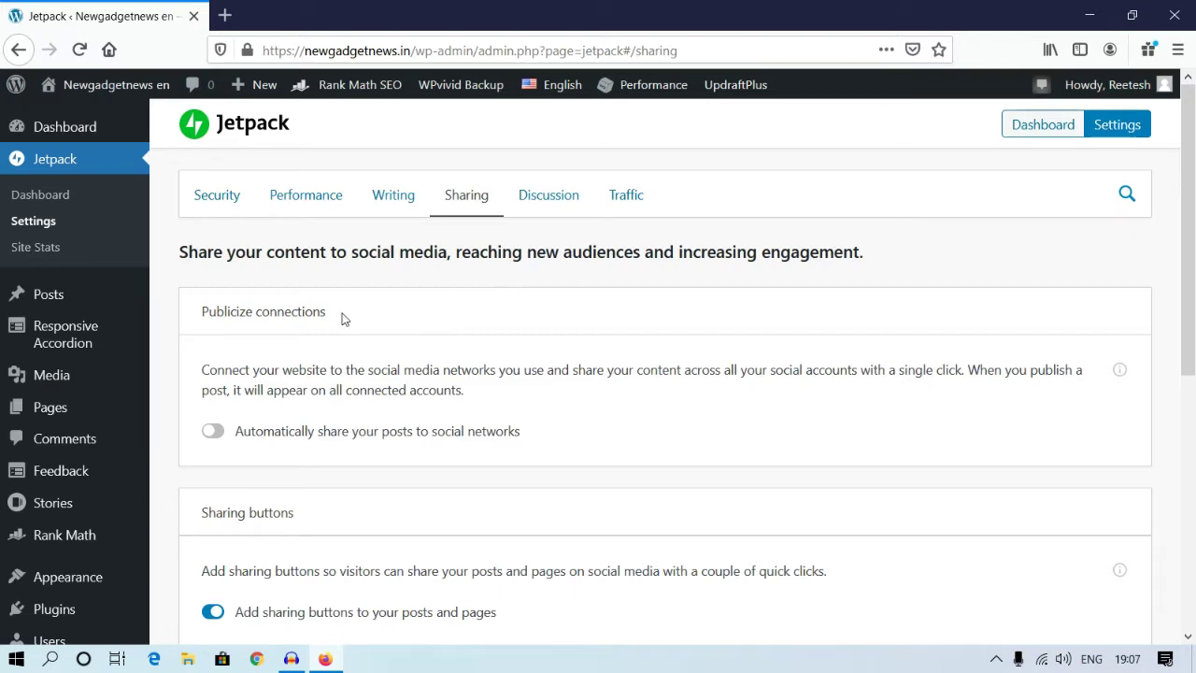
# Step: Enable 'Automatically share your posts to social networks' under Publicize connections
pyautogui.click(213, 432)
pyautogui.click(214, 433)
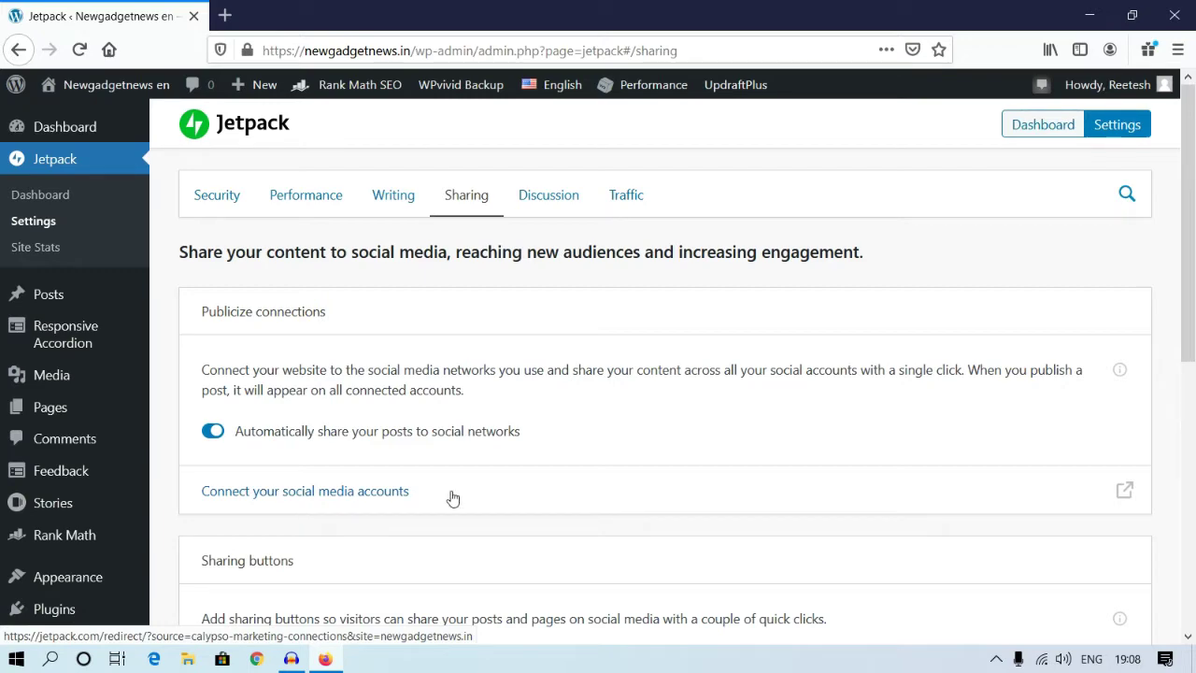
# Step: Open WordPress.com Connections in a new tab listing Facebook, Twitter, LinkedIn and Tumblr
pyautogui.click(317, 492)
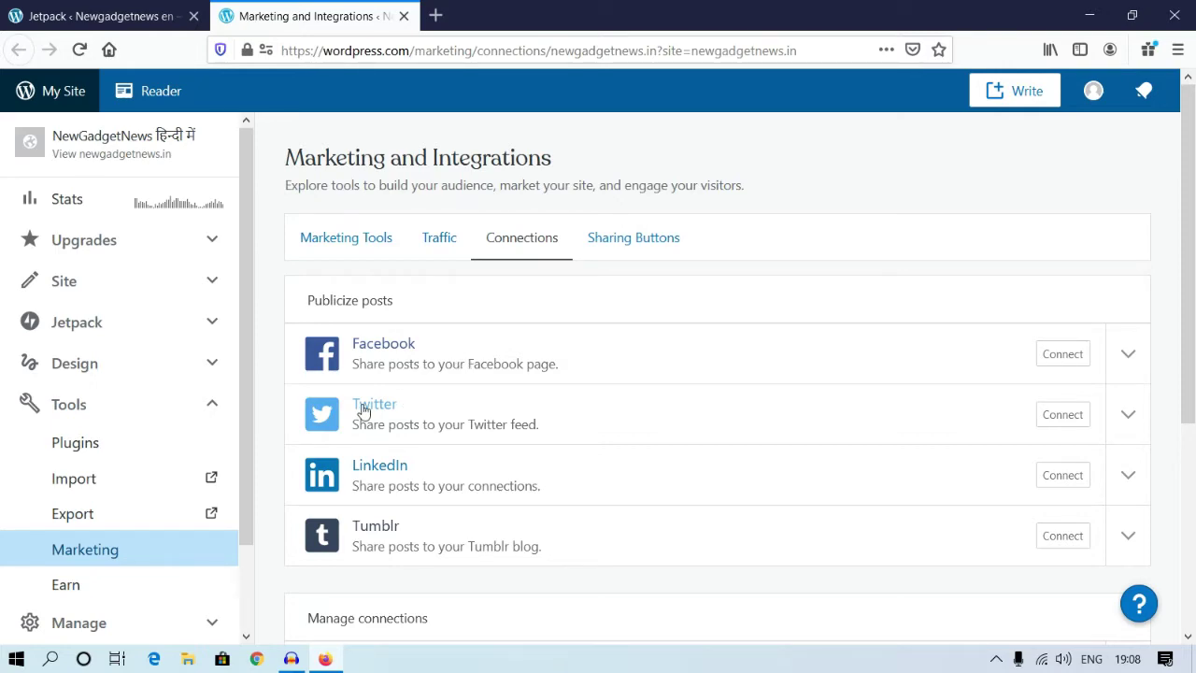
pyautogui.scroll(-3, 414, 532)
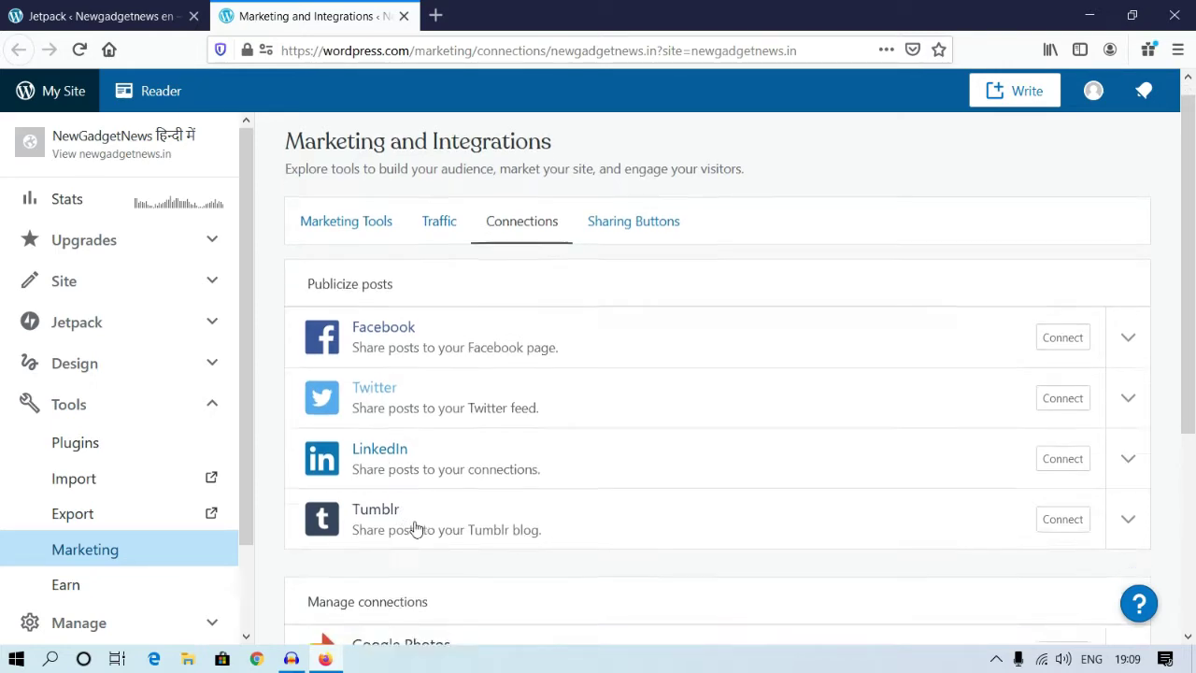
pyautogui.scroll(3, 401, 476)
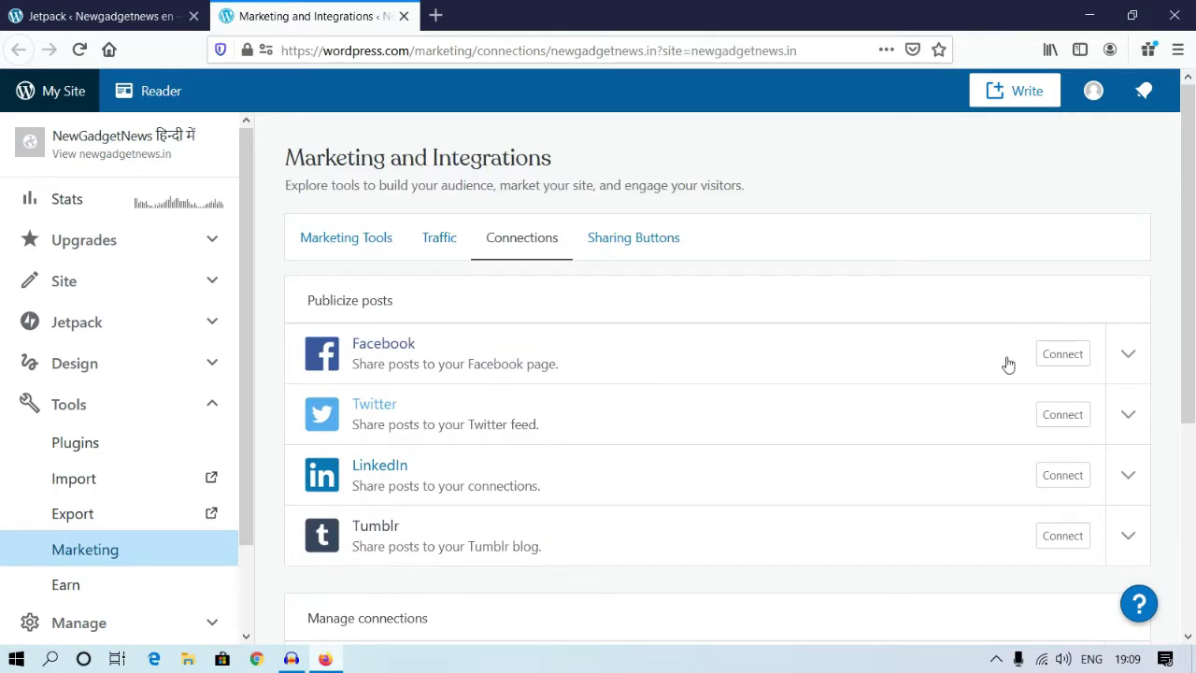
# Step: Start the Facebook connection and log in with the account's email and password
pyautogui.click(1043, 358)
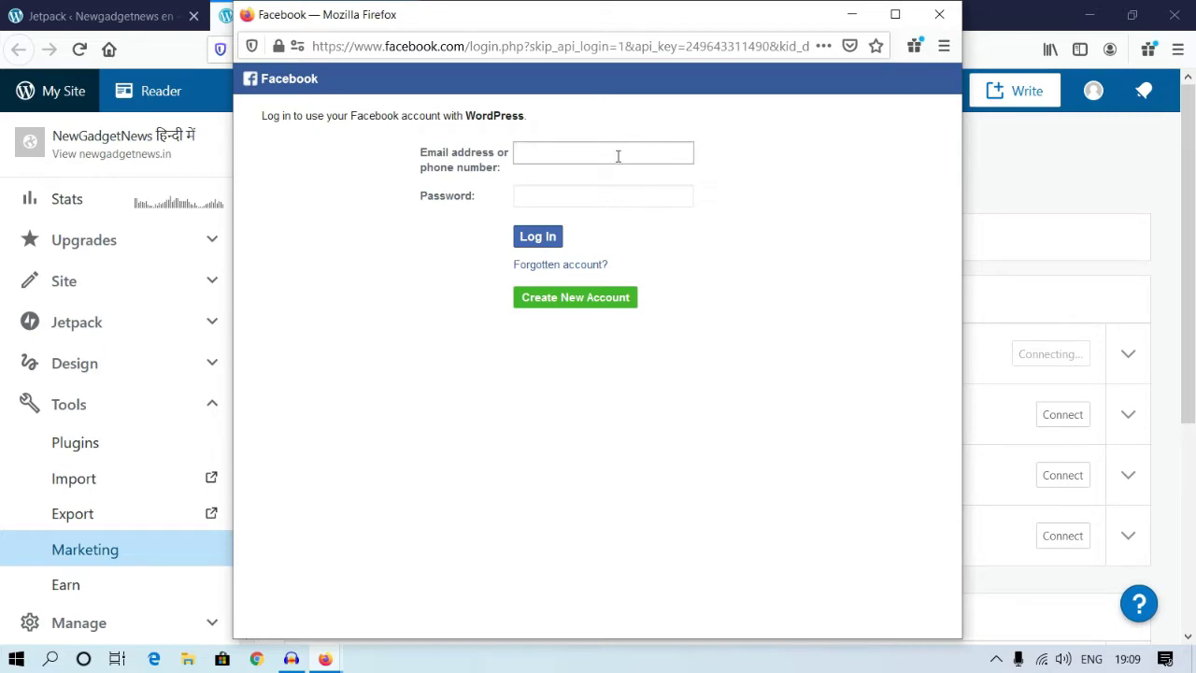
pyautogui.click(613, 195)
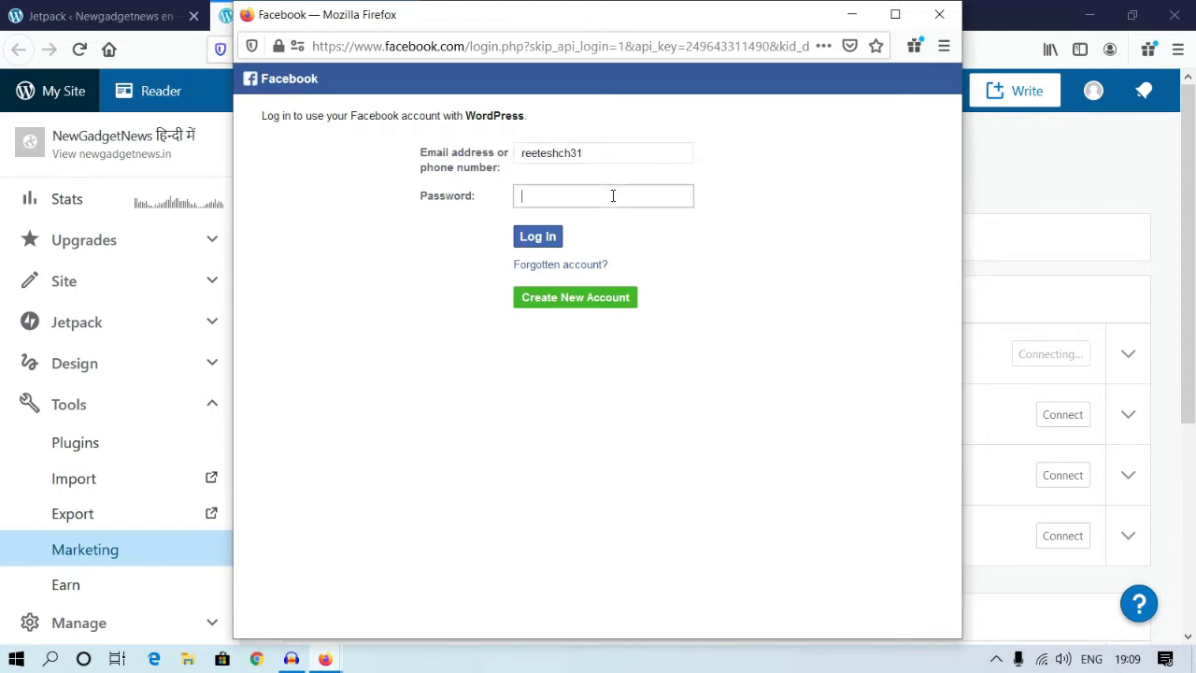
pyautogui.write('••••••••••••••••••')
pyautogui.write('***')
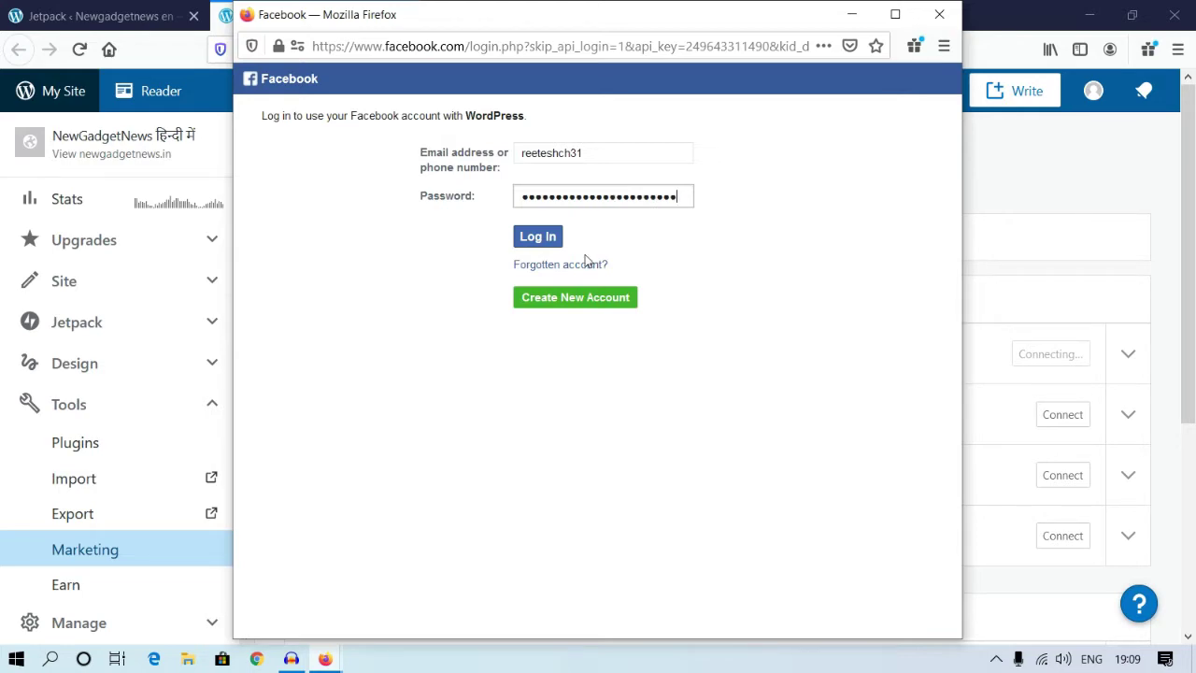
pyautogui.click(547, 245)
pyautogui.click(538, 246)
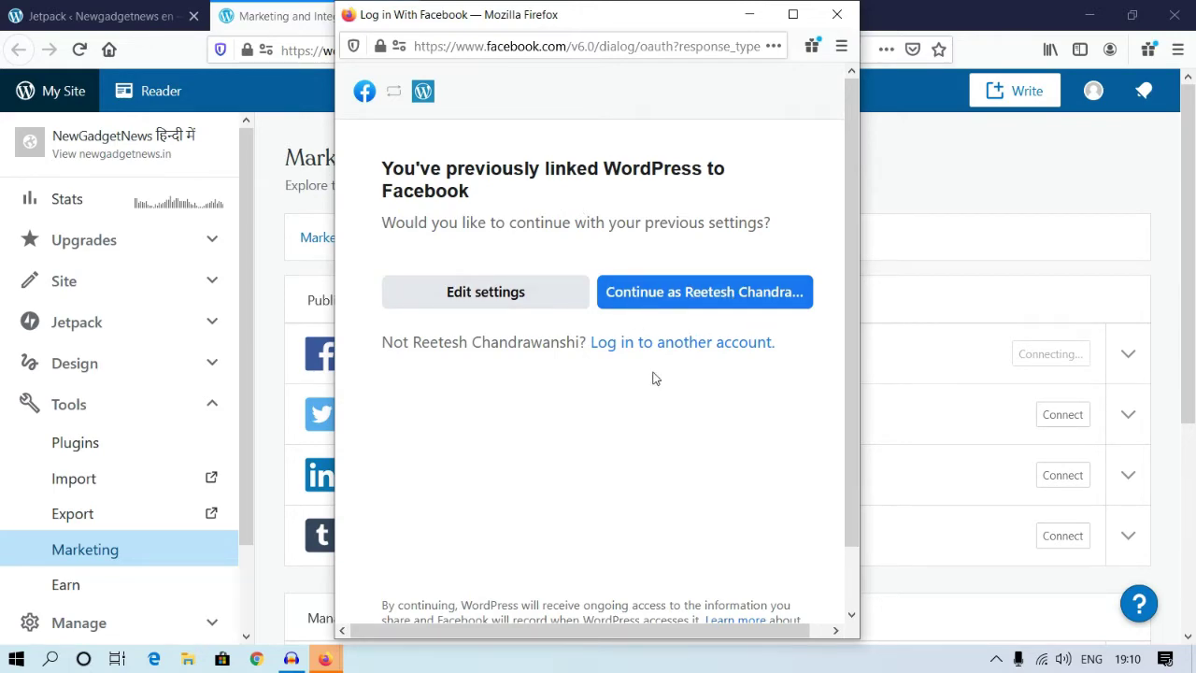
# Step: Keep the previous link settings, skip saving the login, and connect the Newgadgetnews page
pyautogui.click(703, 294)
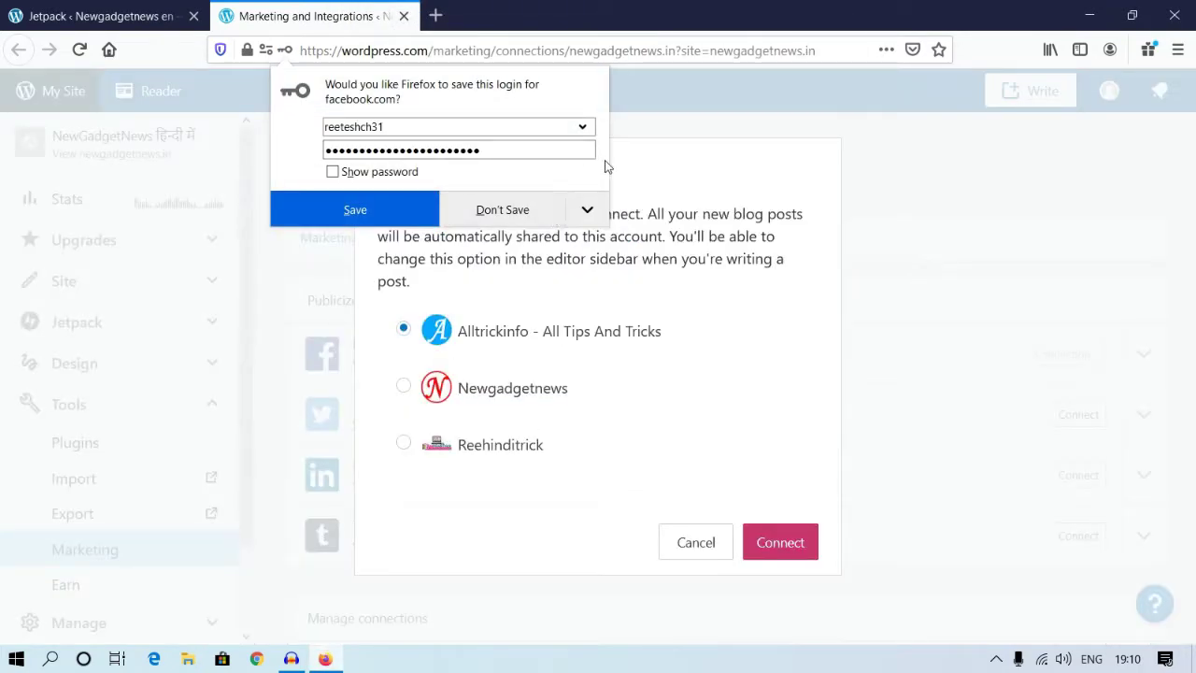
pyautogui.click(542, 216)
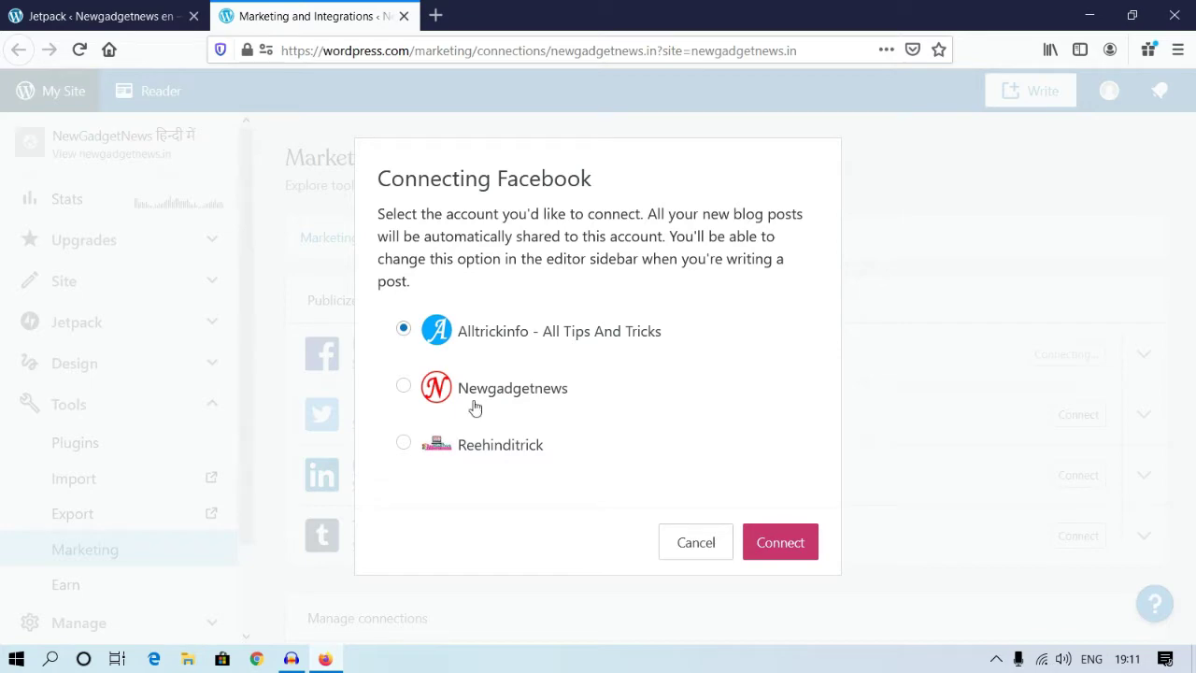
pyautogui.click(405, 388)
pyautogui.click(801, 548)
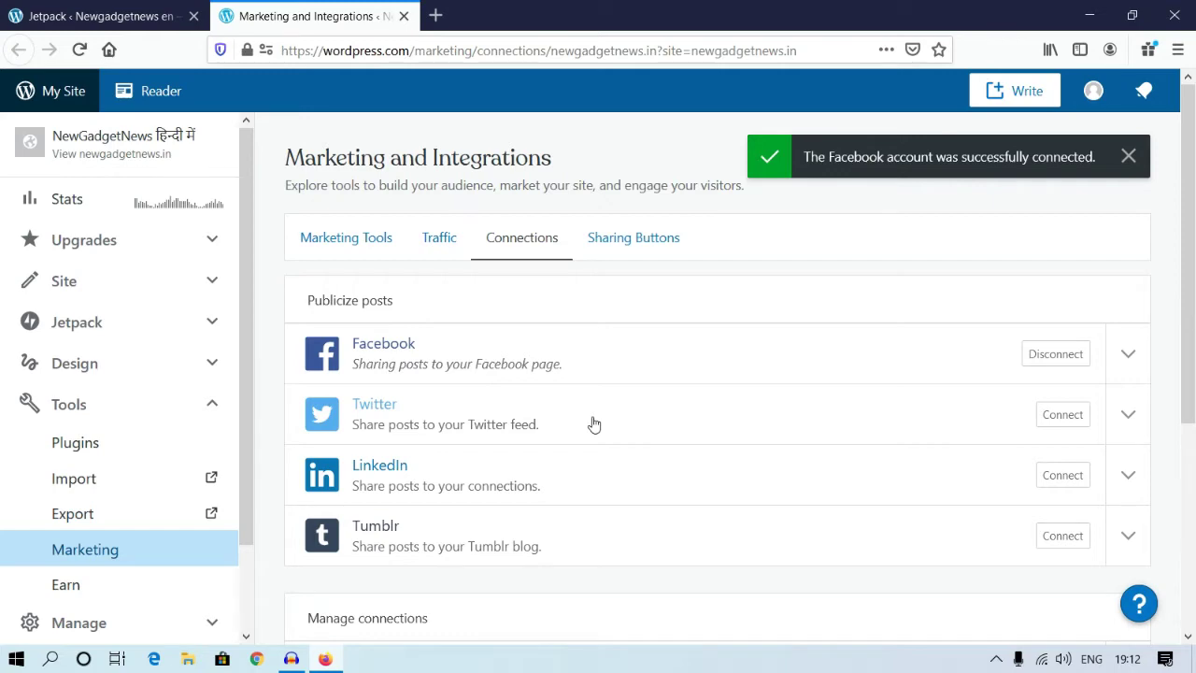
# Step: Start the Twitter connection and authorize the WordPress.com app in the Twitter popup
pyautogui.click(1065, 417)
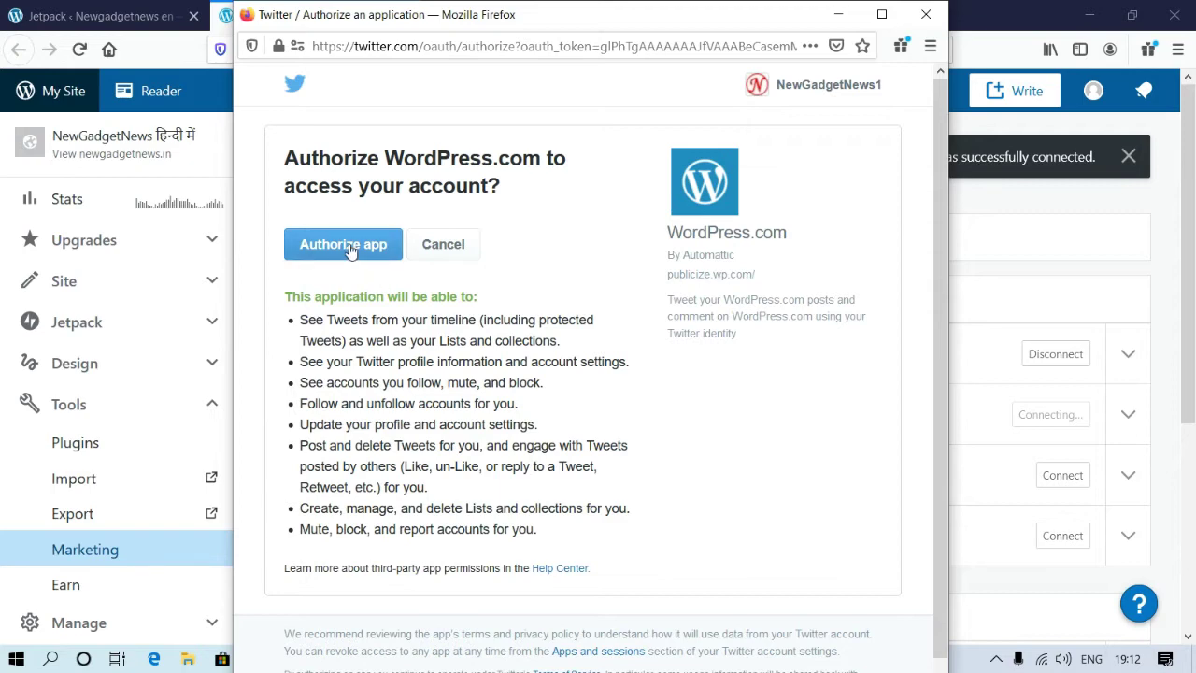
pyautogui.click(349, 254)
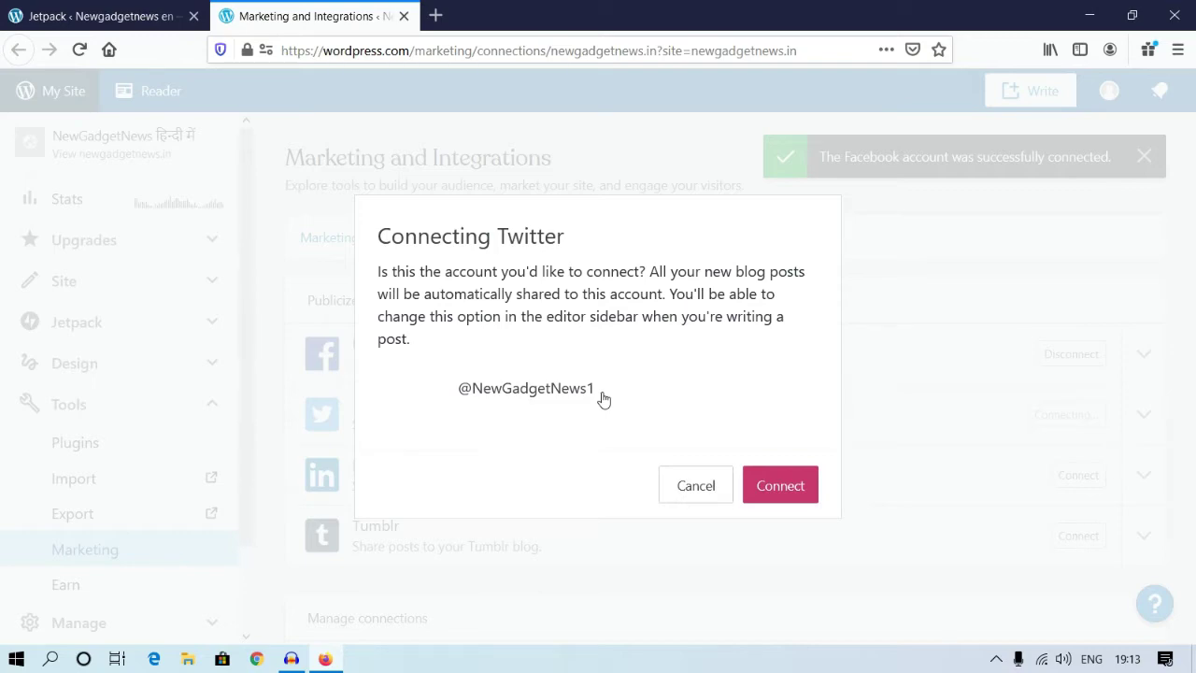
# Step: Confirm linking the Twitter account so new posts are shared to the Twitter feed
pyautogui.click(781, 486)
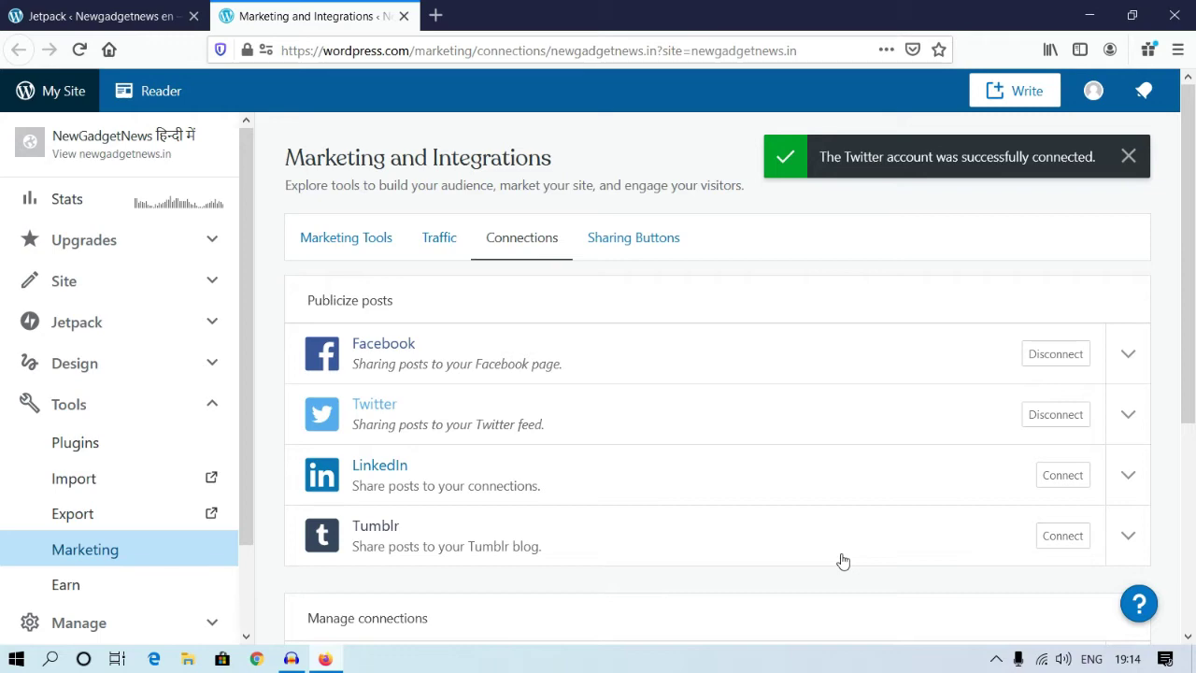
# Step: Close the WordPress.com tab and open Posts > All Posts, showing 59 published posts
pyautogui.click(403, 16)
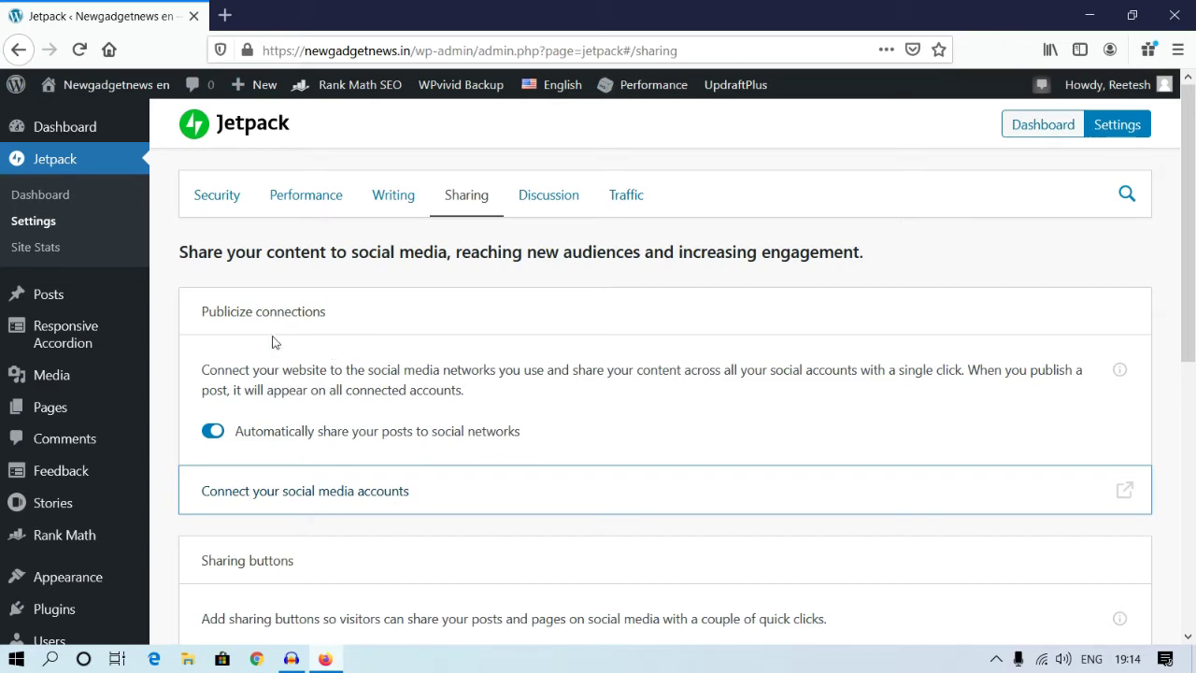
pyautogui.moveTo(58, 304)
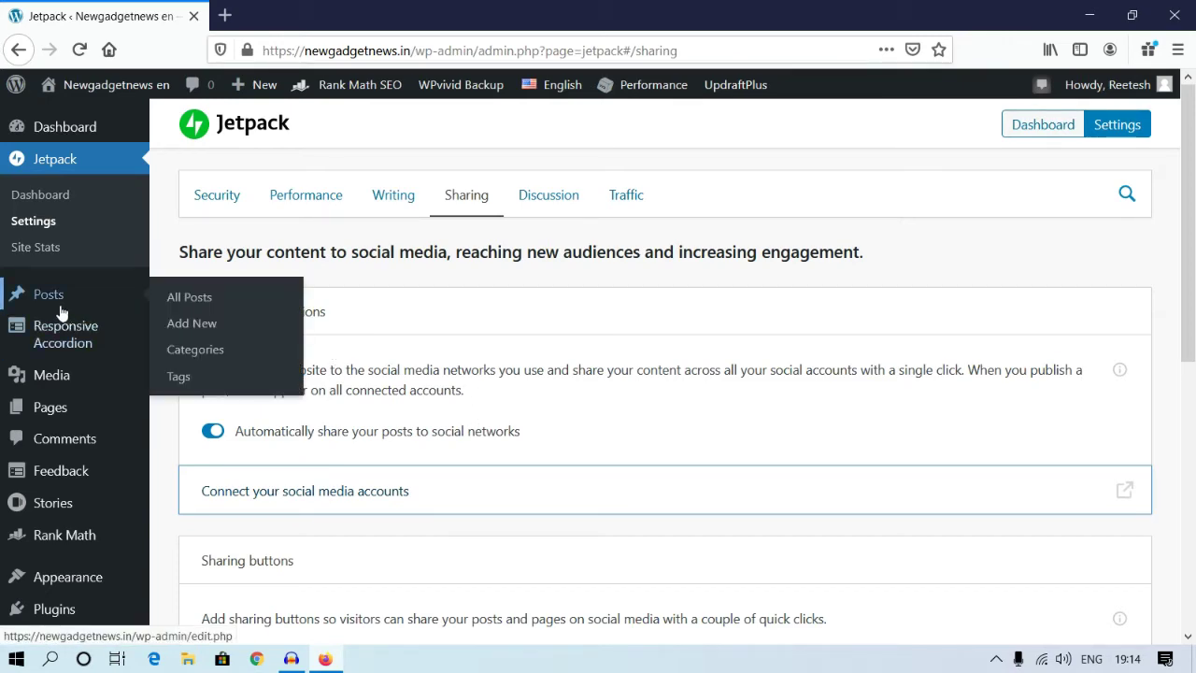
pyautogui.click(182, 305)
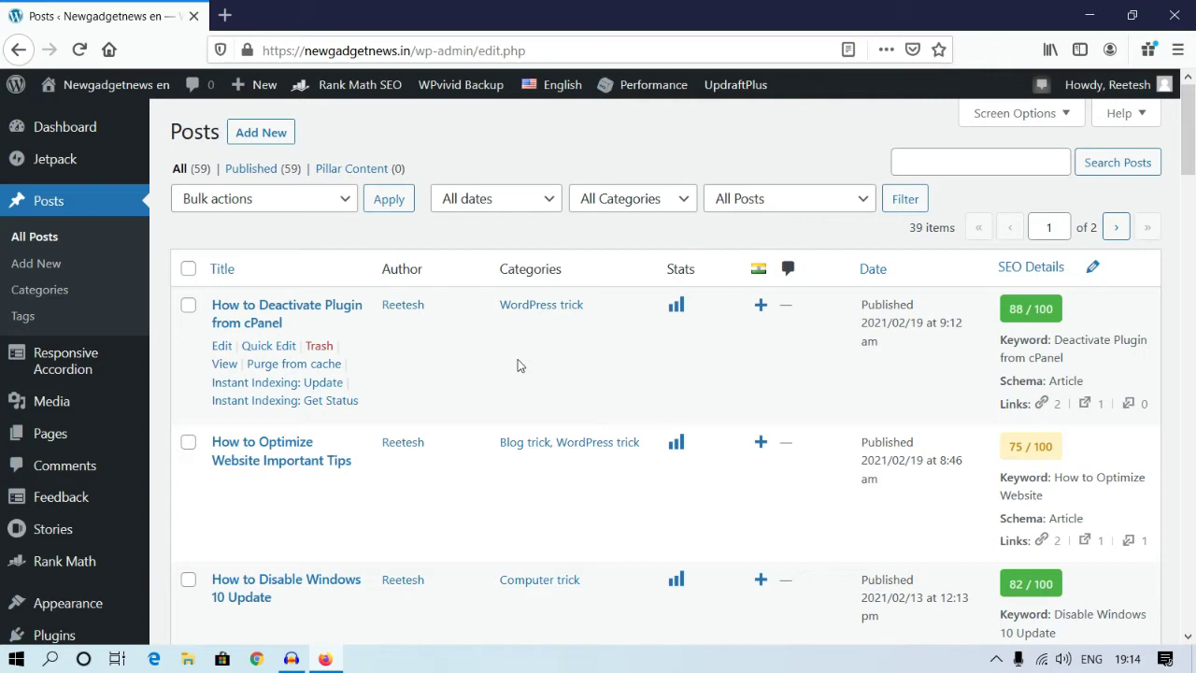
# Step: Add a new post from the Posts screen, opening a blank block editor
pyautogui.click(273, 136)
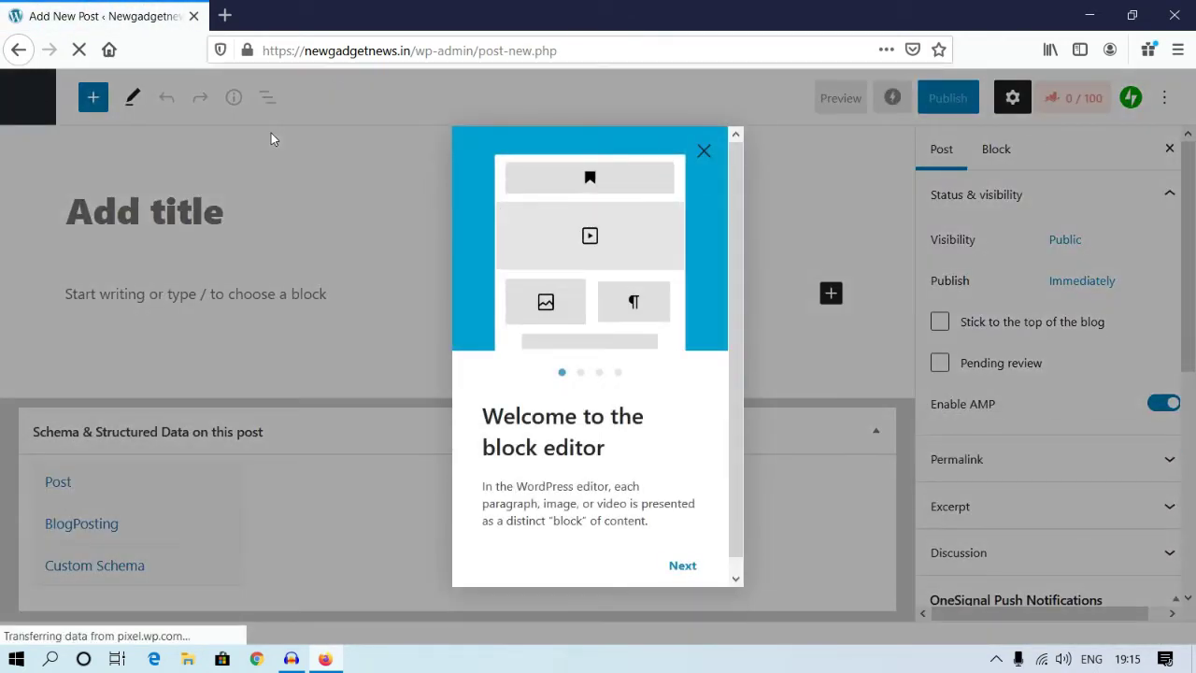
# Step: Dismiss the welcome guide and title the new post 'auto post testing'
pyautogui.click(704, 151)
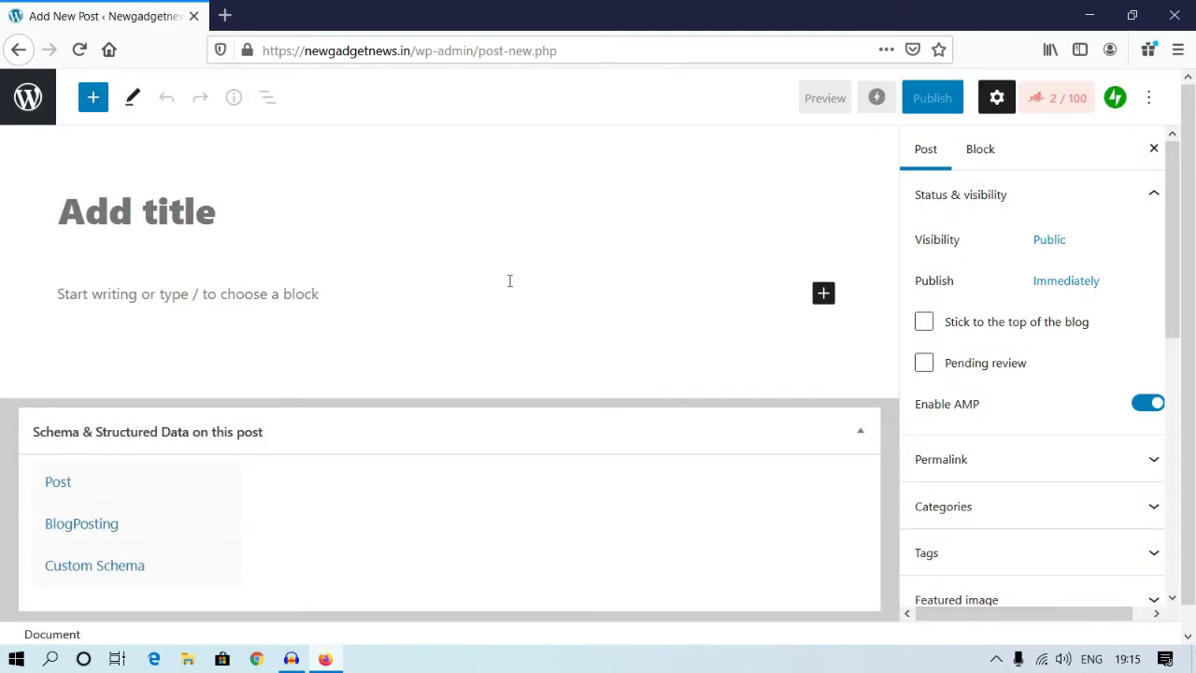
pyautogui.click(149, 213)
pyautogui.write('aut')
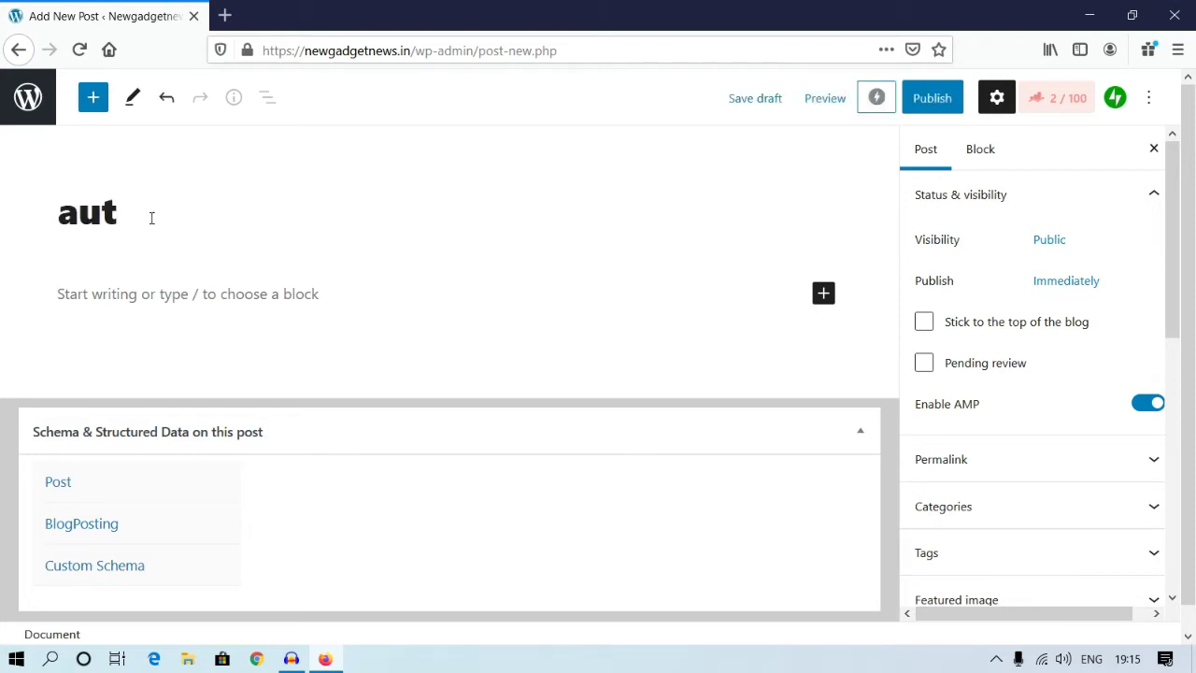
pyautogui.write('o post')
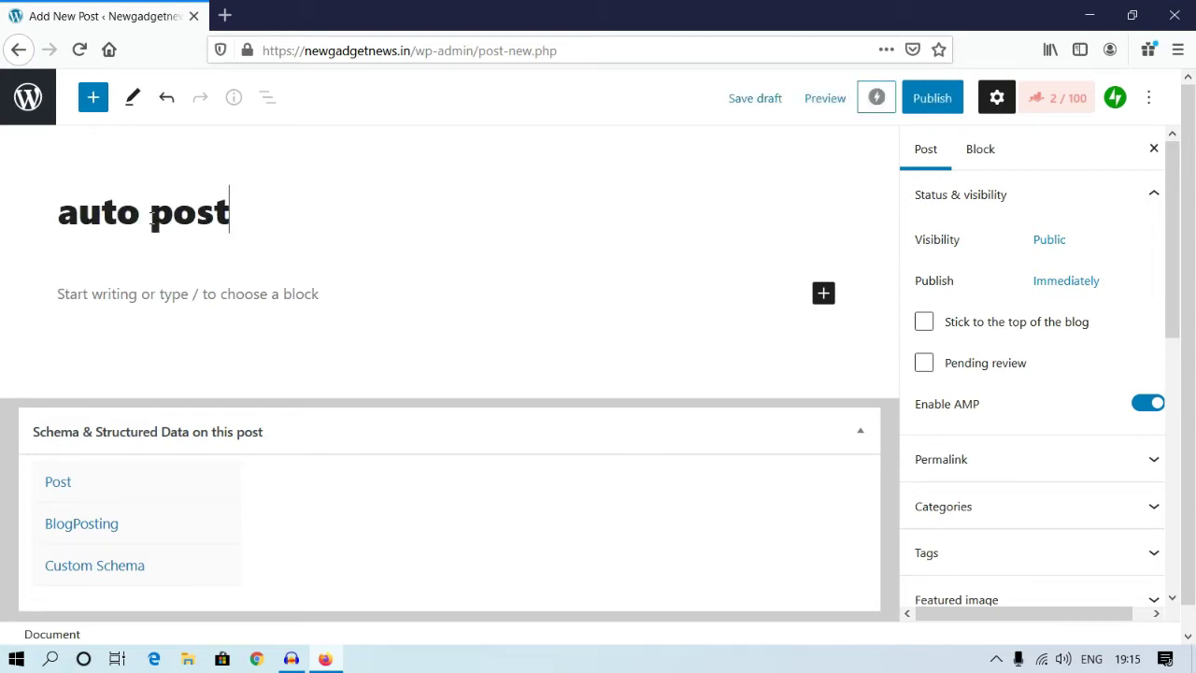
pyautogui.write(' test')
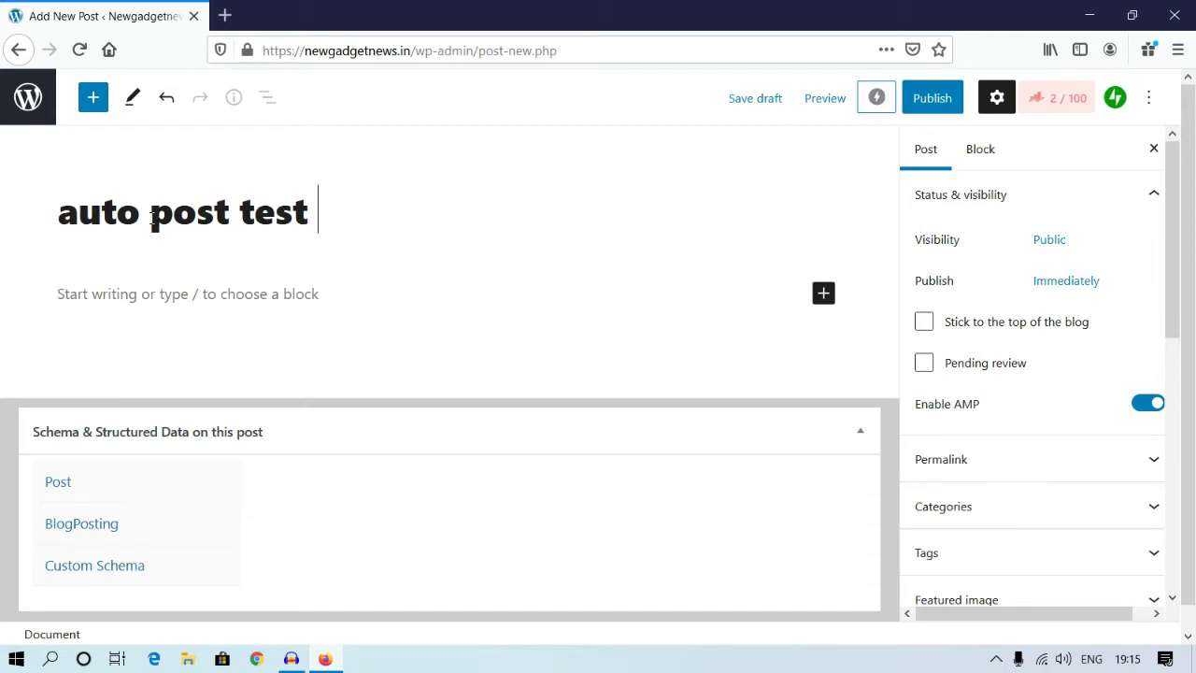
pyautogui.press('BackSpace')
pyautogui.write('ing')
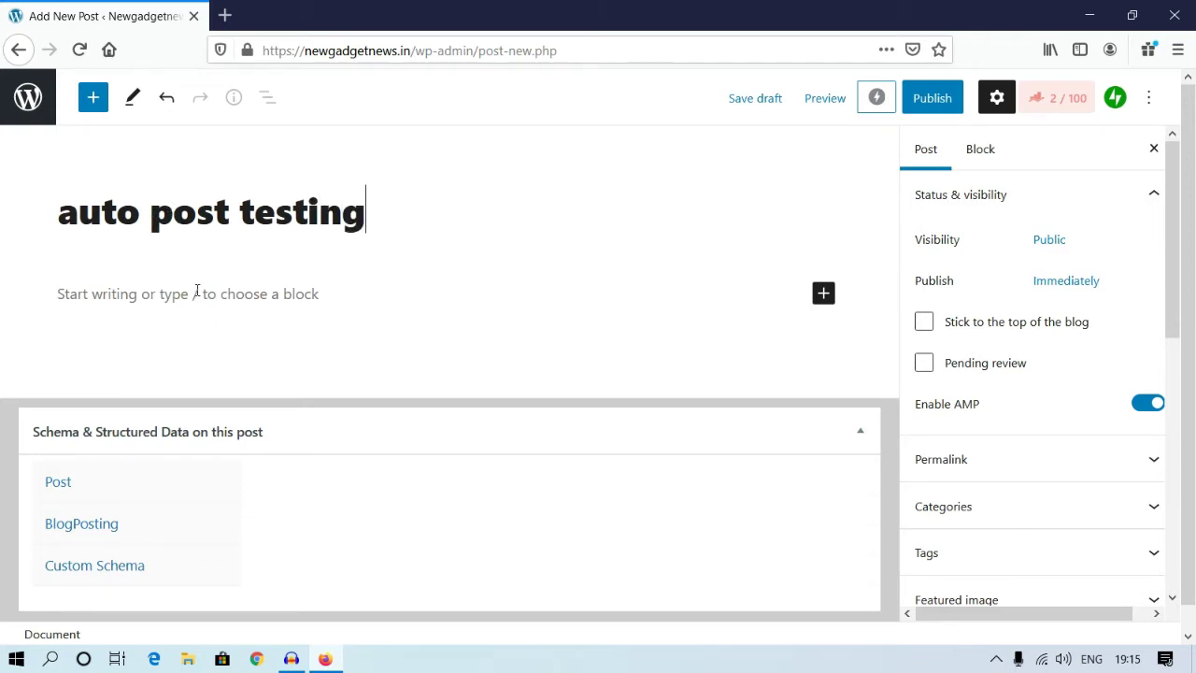
# Step: Fill two body paragraphs with the copied title text 'auto post testing', removing the empty block between
pyautogui.click(196, 293)
pyautogui.click(383, 214)
pyautogui.moveTo(387, 214); pyautogui.dragTo(64, 235)
pyautogui.hotkey('ctrl', 'c')
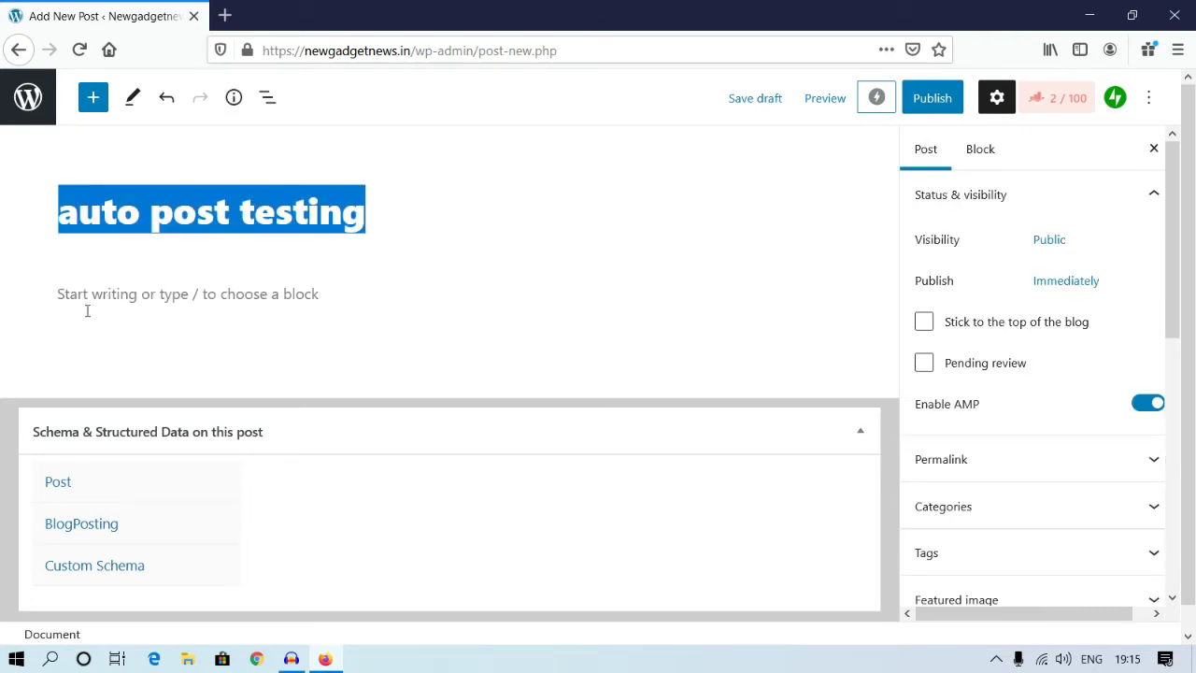
pyautogui.click(87, 312)
pyautogui.hotkey('ctrl', 'v')
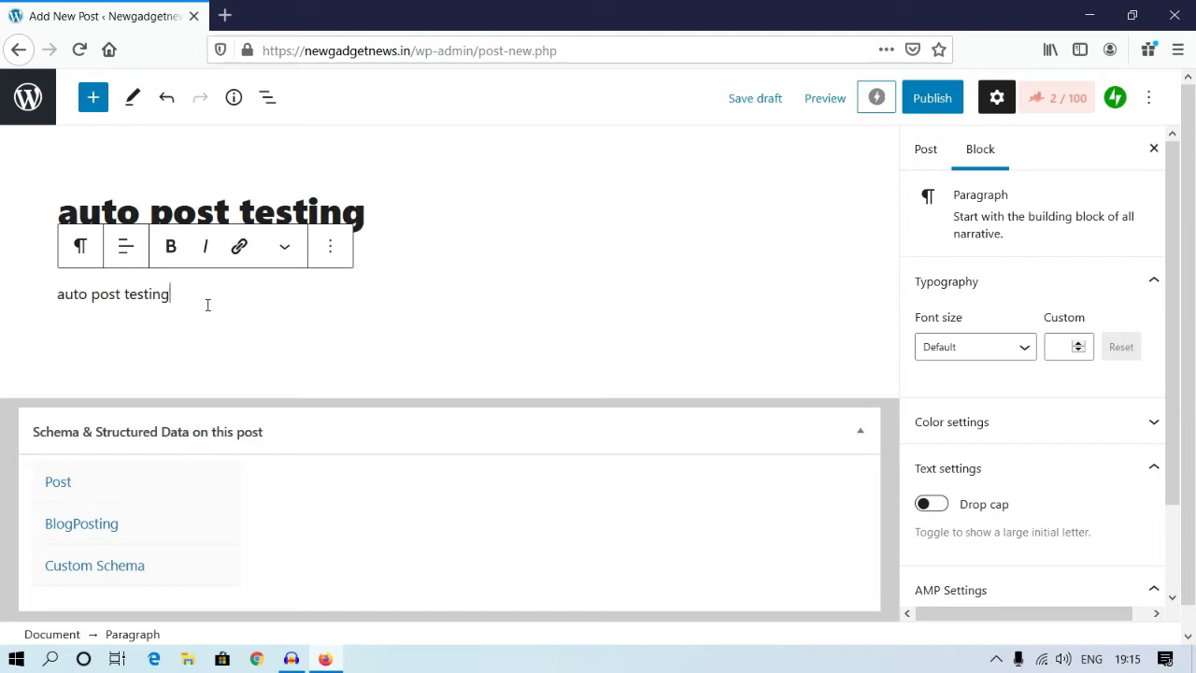
pyautogui.press('Return')
pyautogui.press('Return')
pyautogui.hotkey('ctrl', 'v')
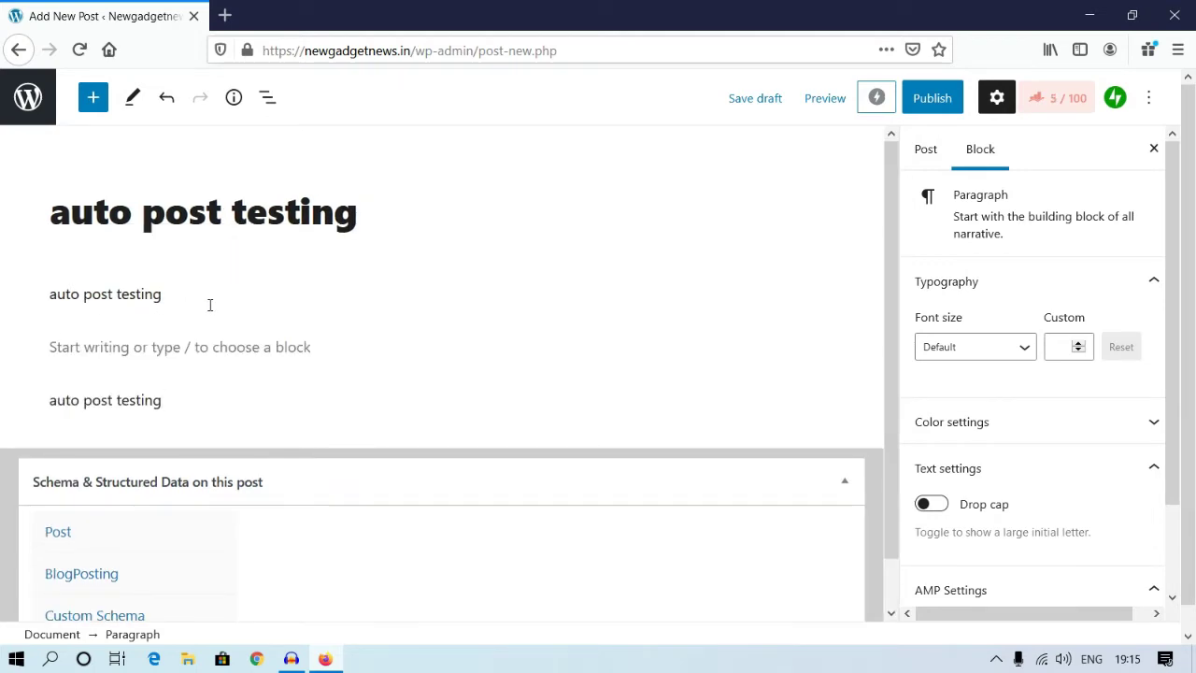
pyautogui.click(170, 352)
pyautogui.click(210, 326)
pyautogui.click(213, 329)
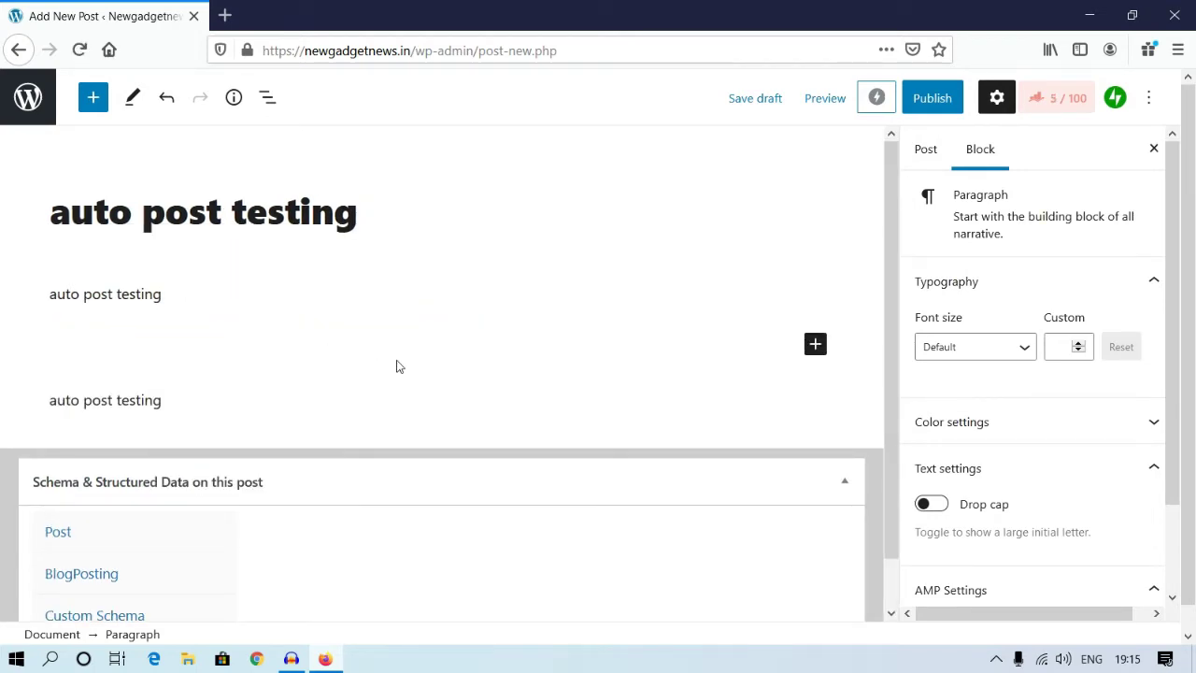
pyautogui.press('BackSpace')
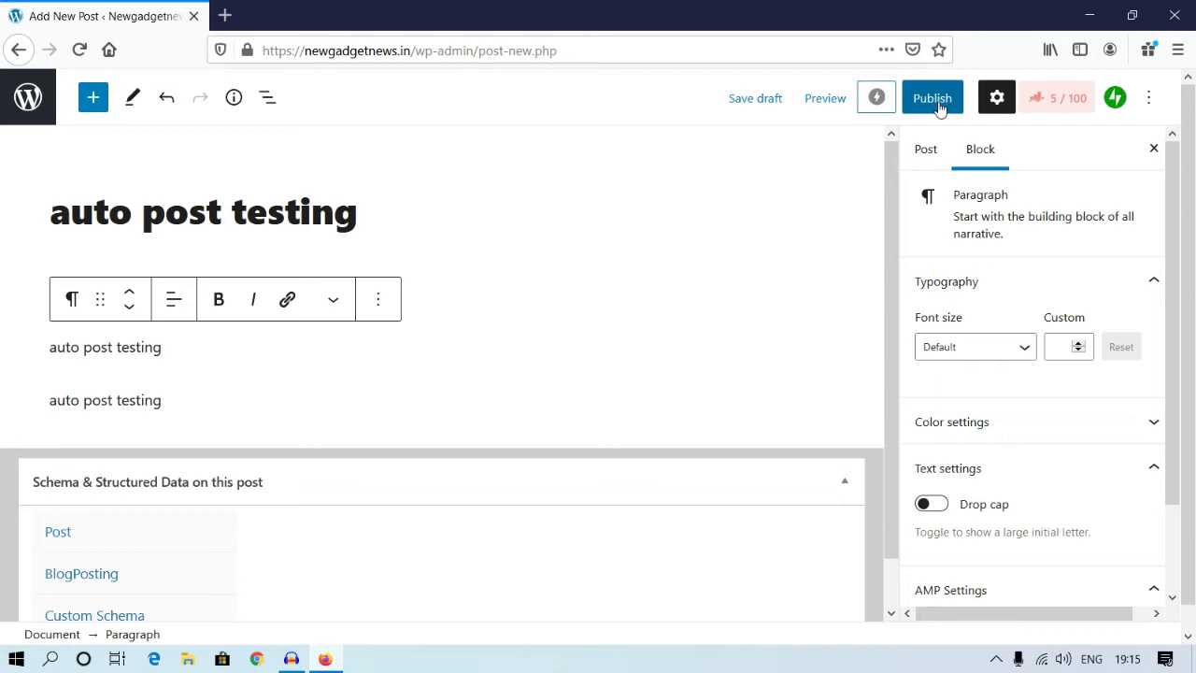
# Step: Save 'auto post testing' as a draft, then publish it with Facebook sharing enabled
pyautogui.click(777, 111)
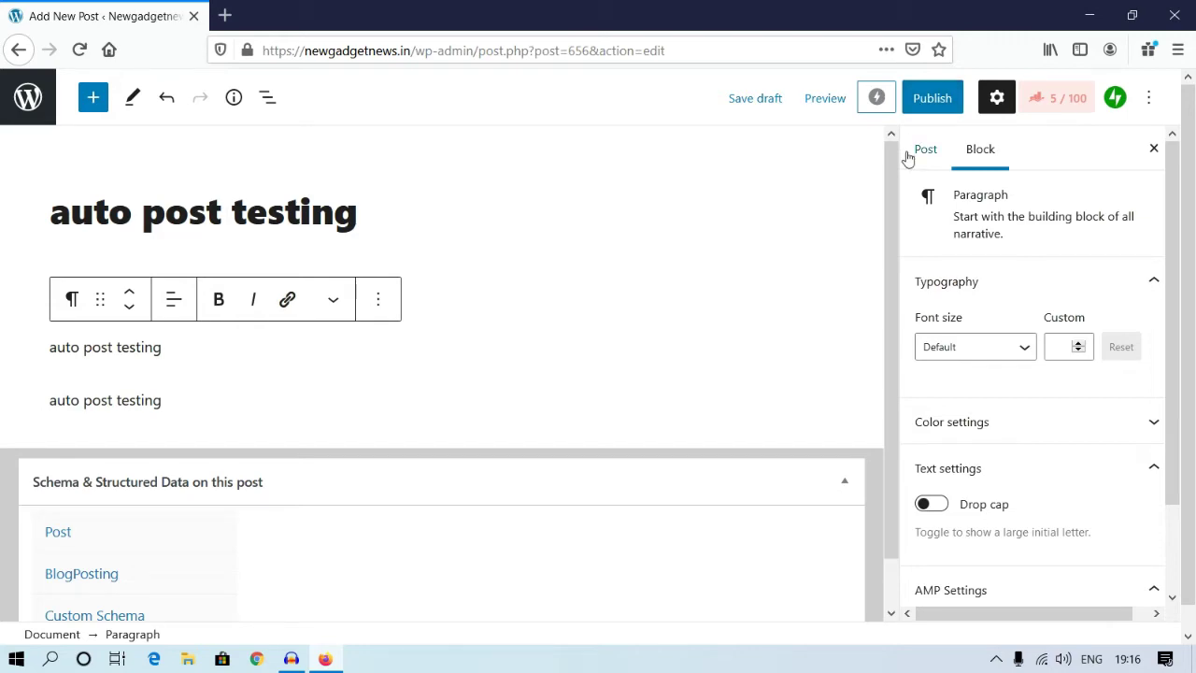
pyautogui.click(924, 104)
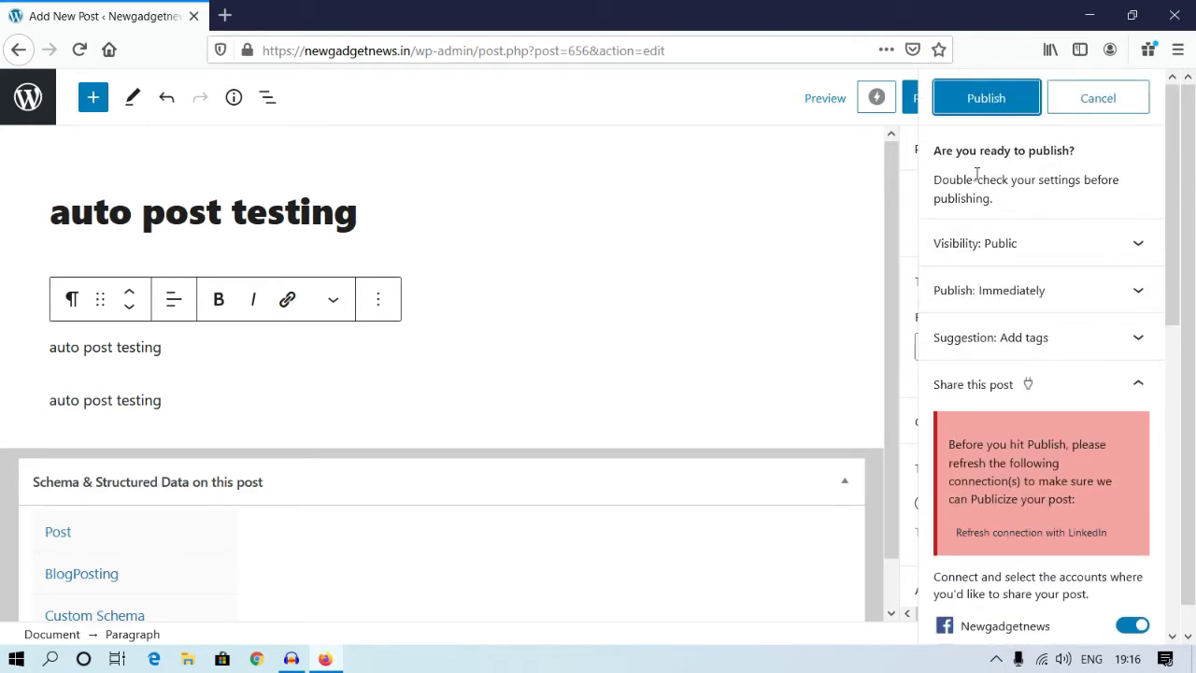
pyautogui.click(979, 101)
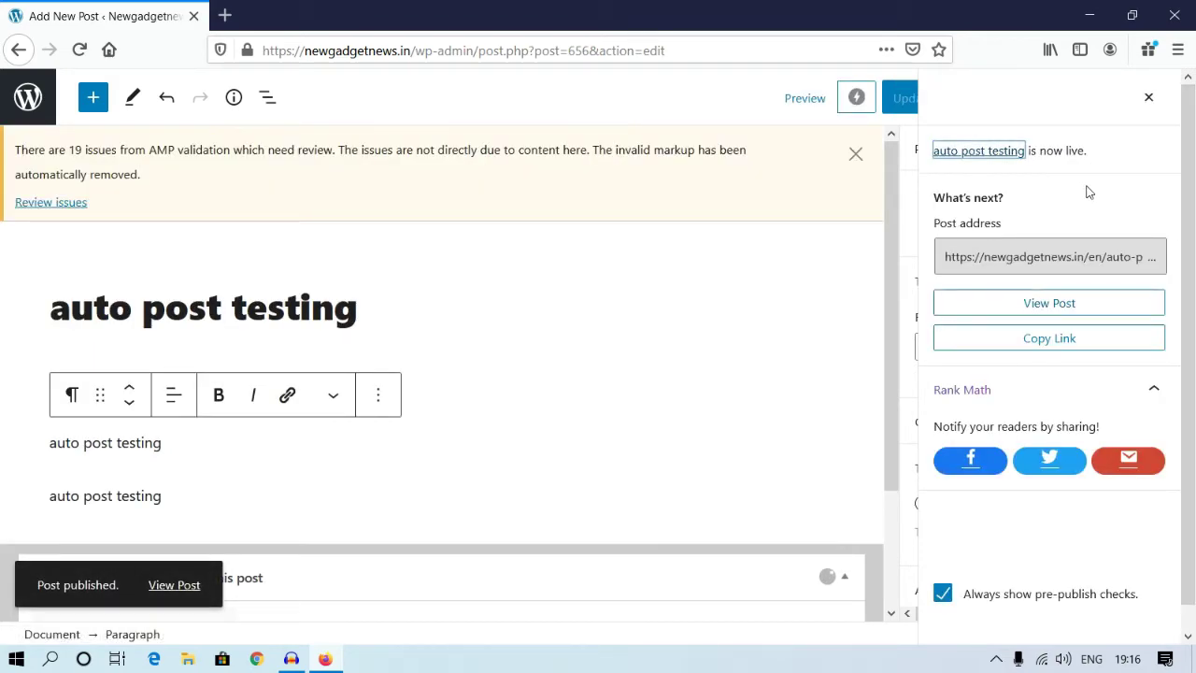
pyautogui.click(1151, 97)
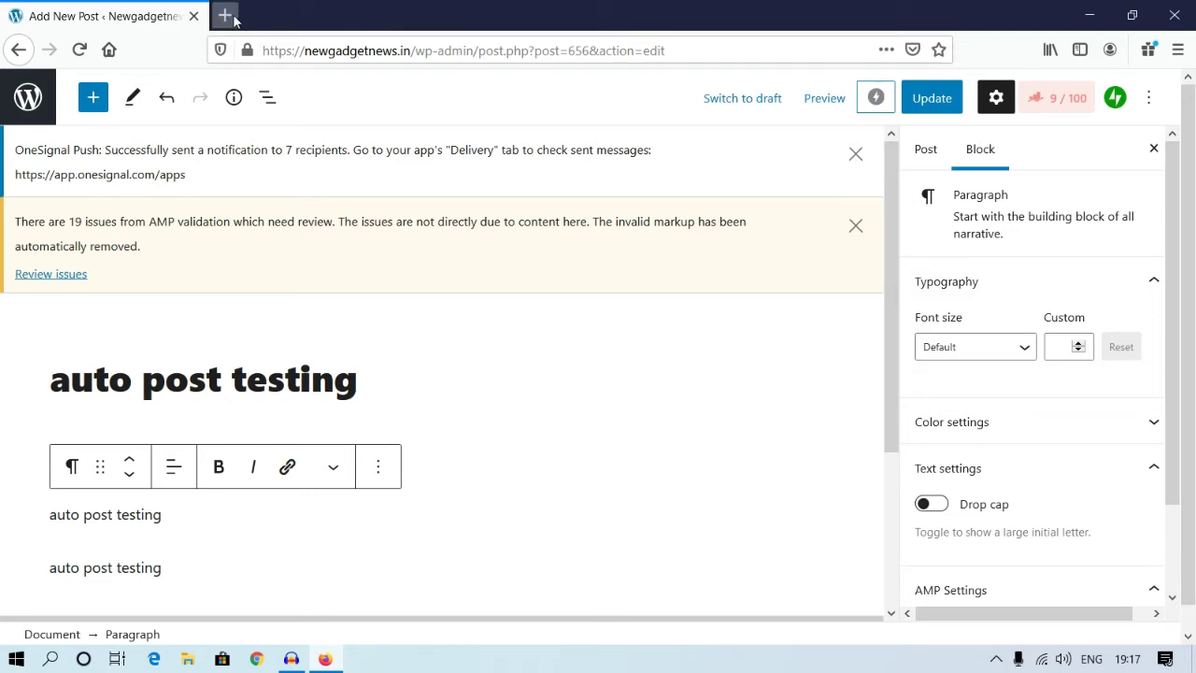
# Step: Load facebook.com in a new browser tab
pyautogui.click(225, 15)
pyautogui.click(279, 52)
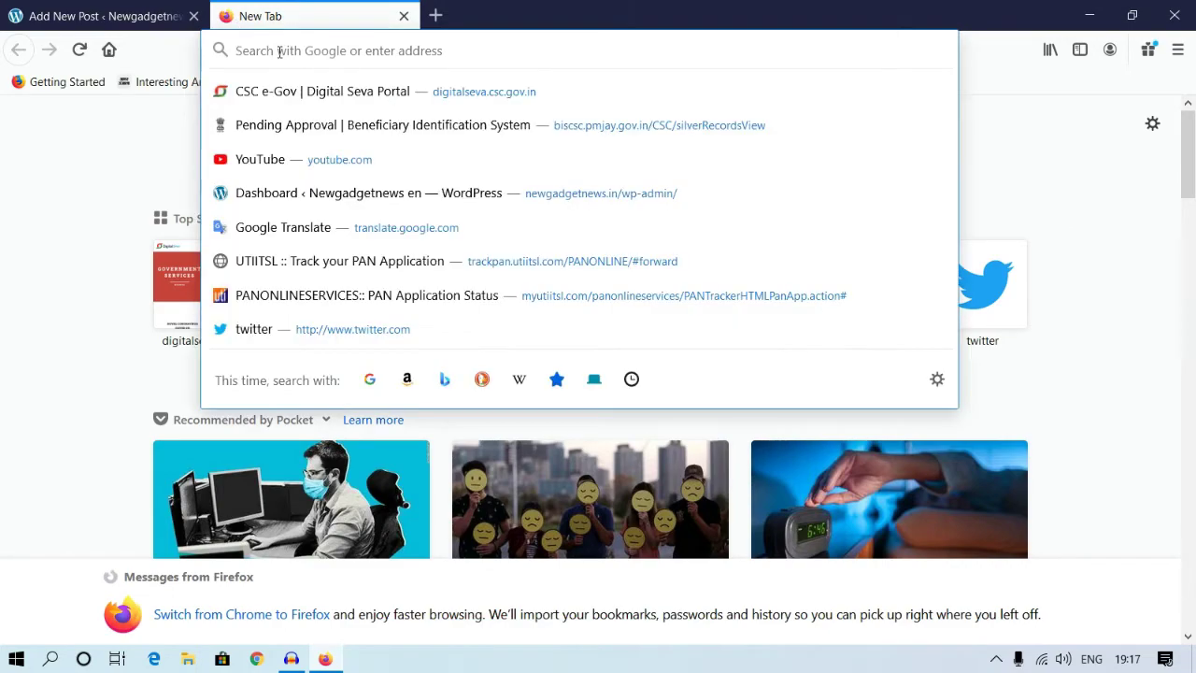
pyautogui.write('faceb')
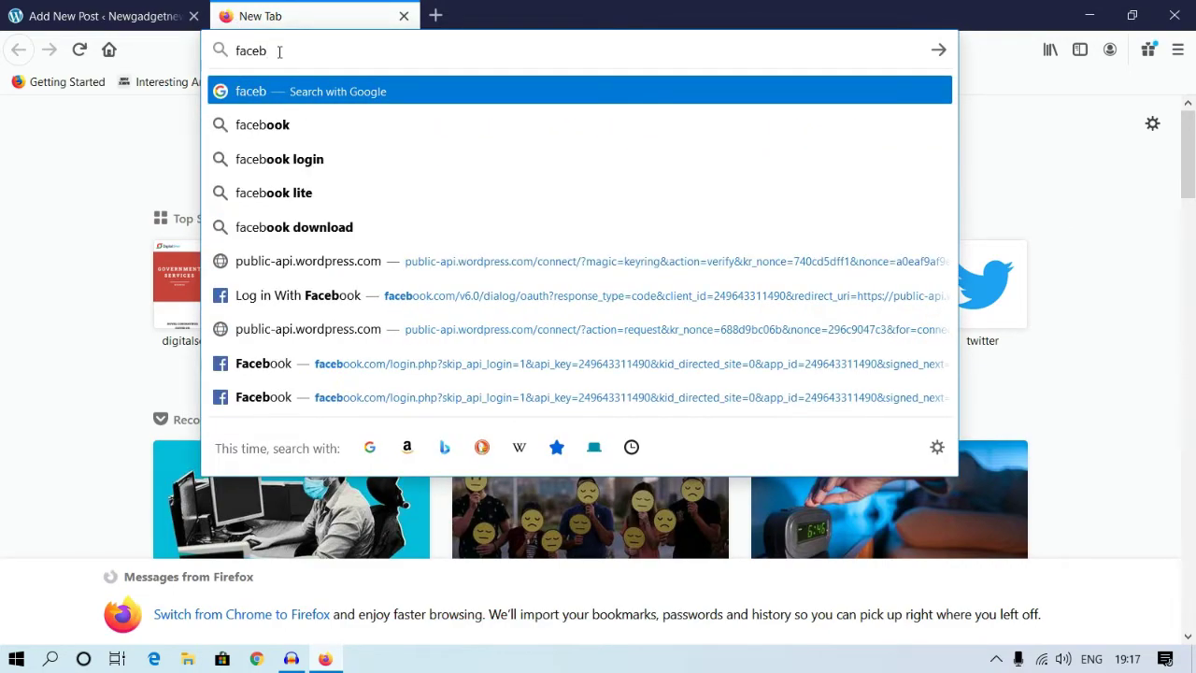
pyautogui.write('ook.com')
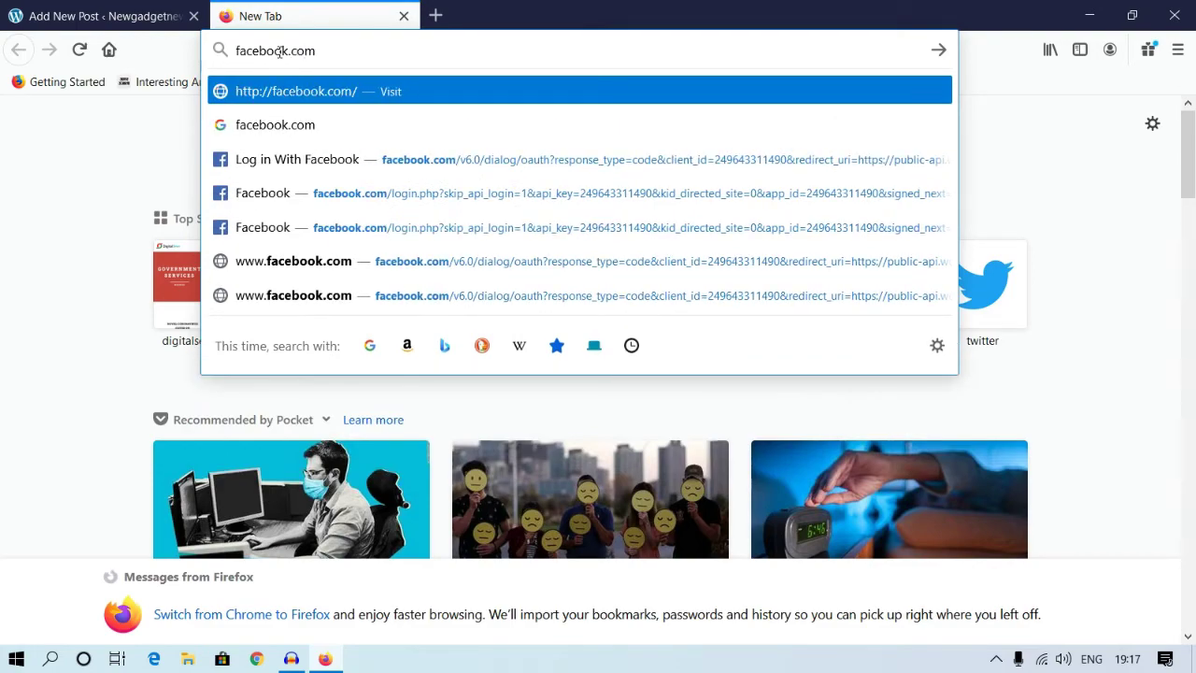
pyautogui.press('Return')
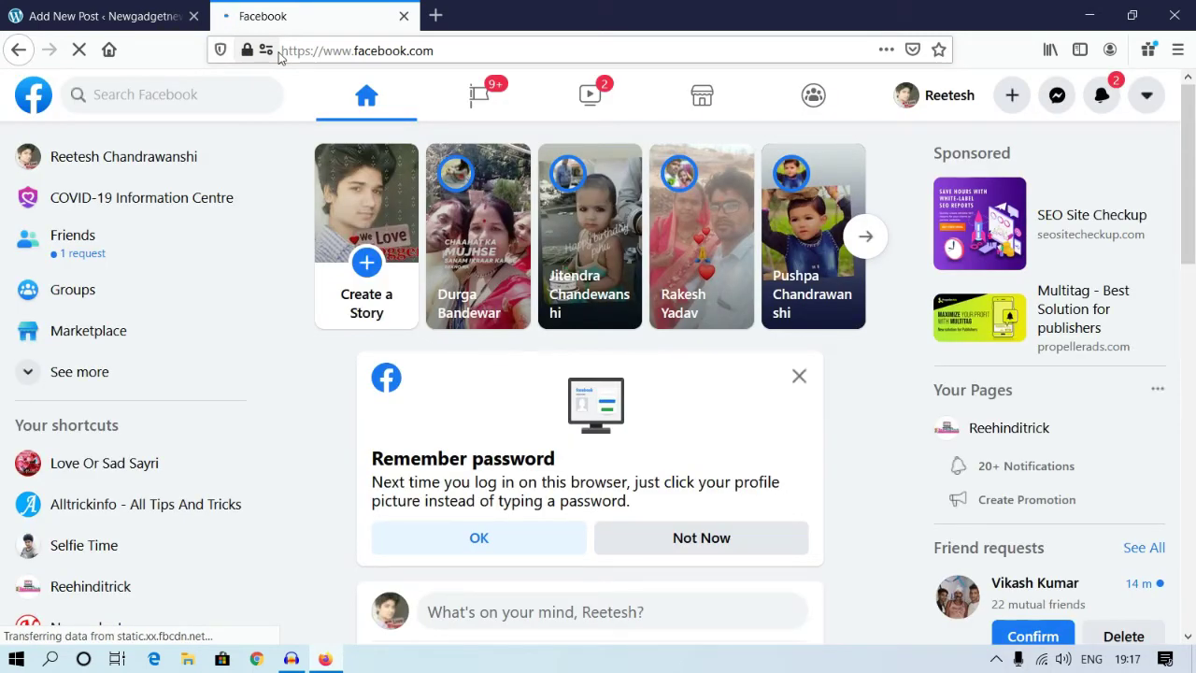
# Step: Match the Newgadgetnews feed post against the WordPress title, then open its article link
pyautogui.click(799, 377)
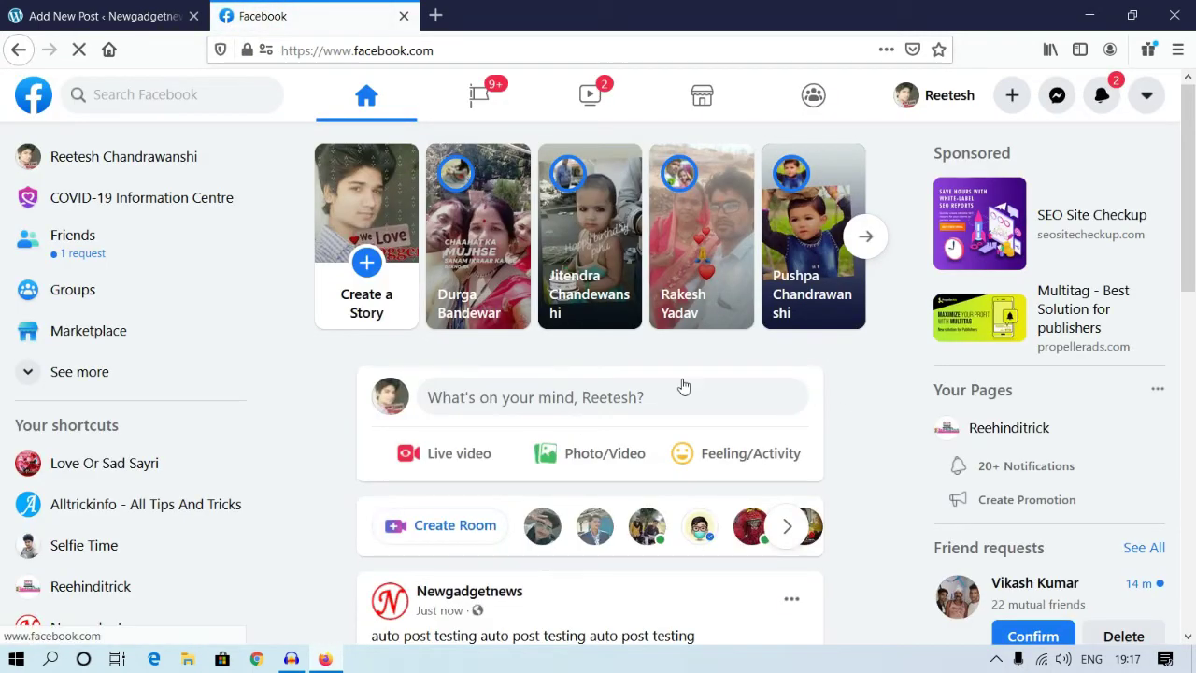
pyautogui.scroll(-3, 683, 387)
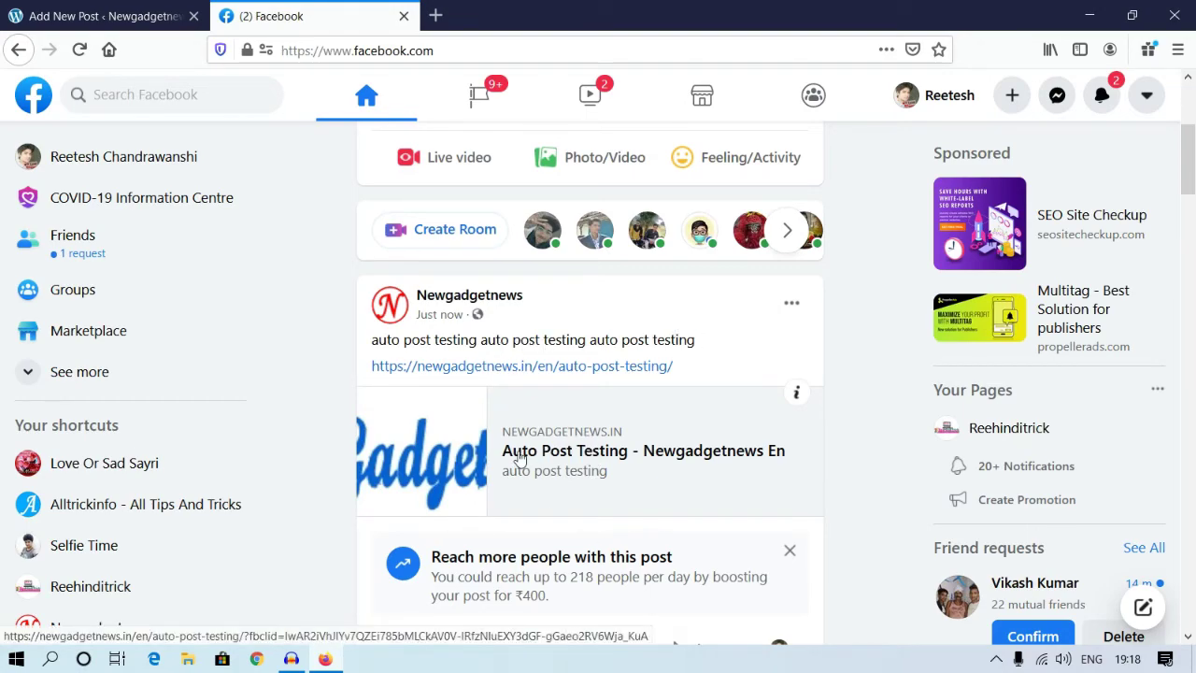
pyautogui.click(114, 24)
pyautogui.moveTo(374, 389); pyautogui.dragTo(49, 383)
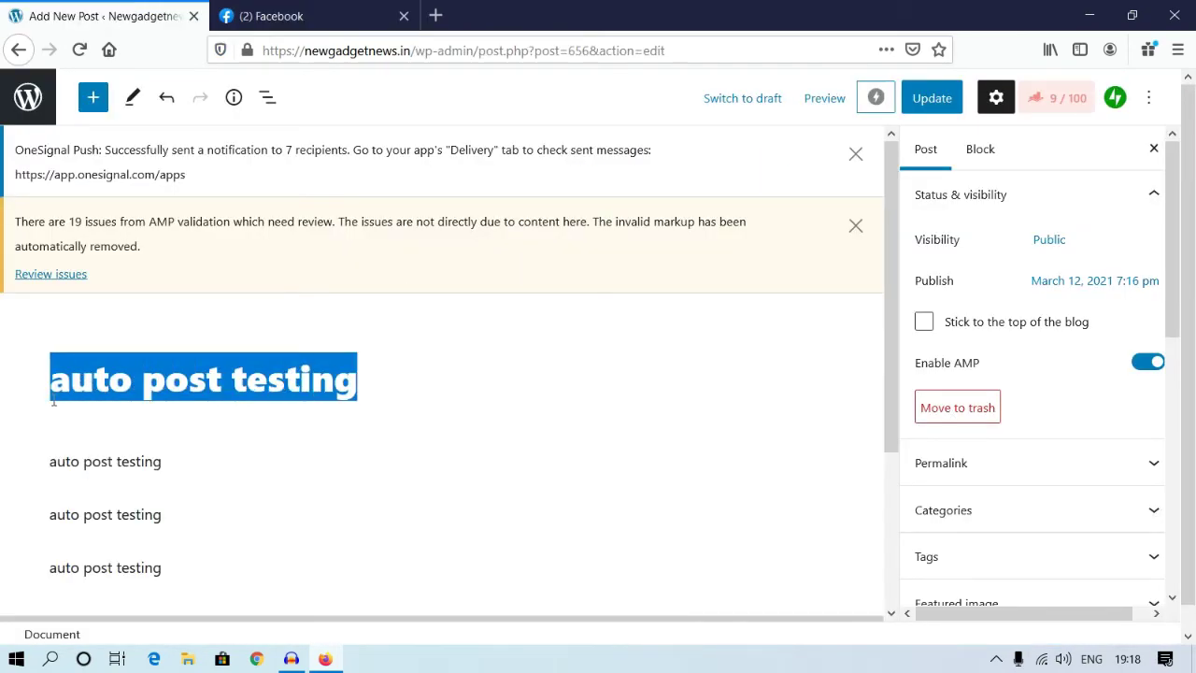
pyautogui.click(306, 23)
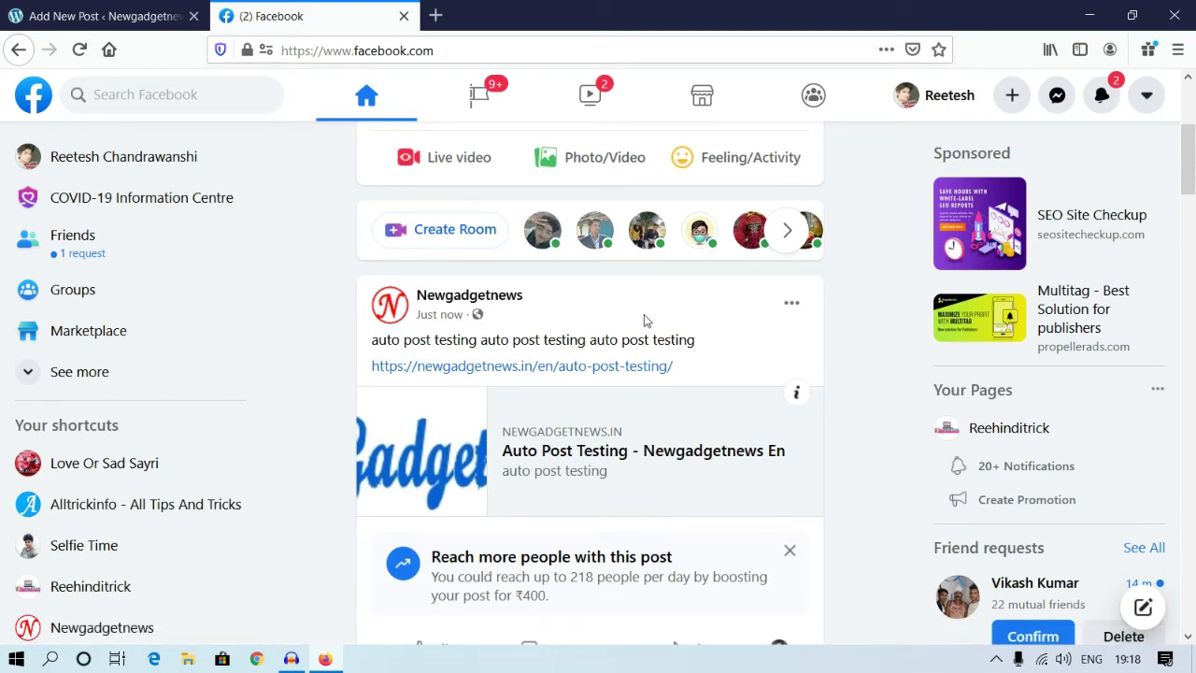
pyautogui.click(561, 368)
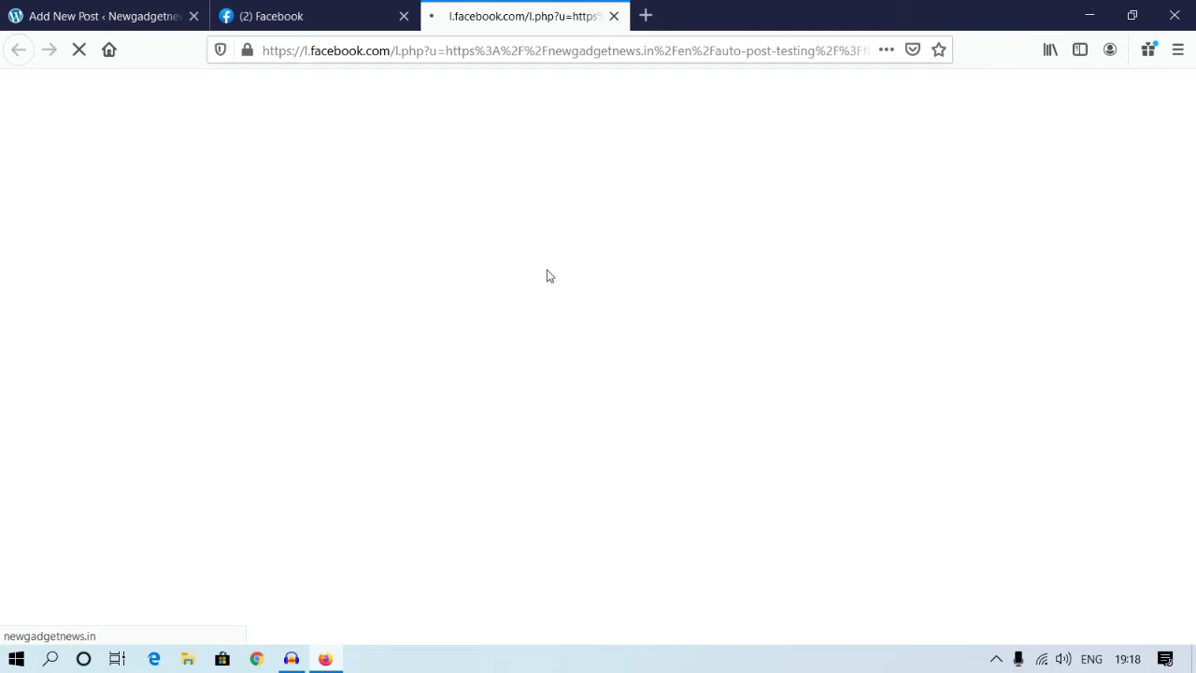